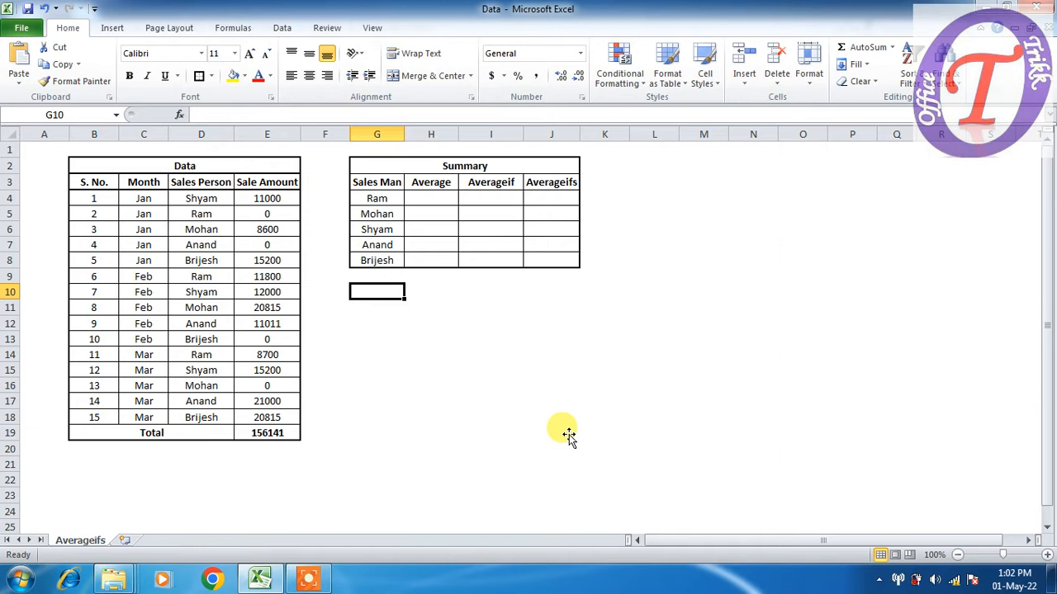
pyautogui.click(235, 214)
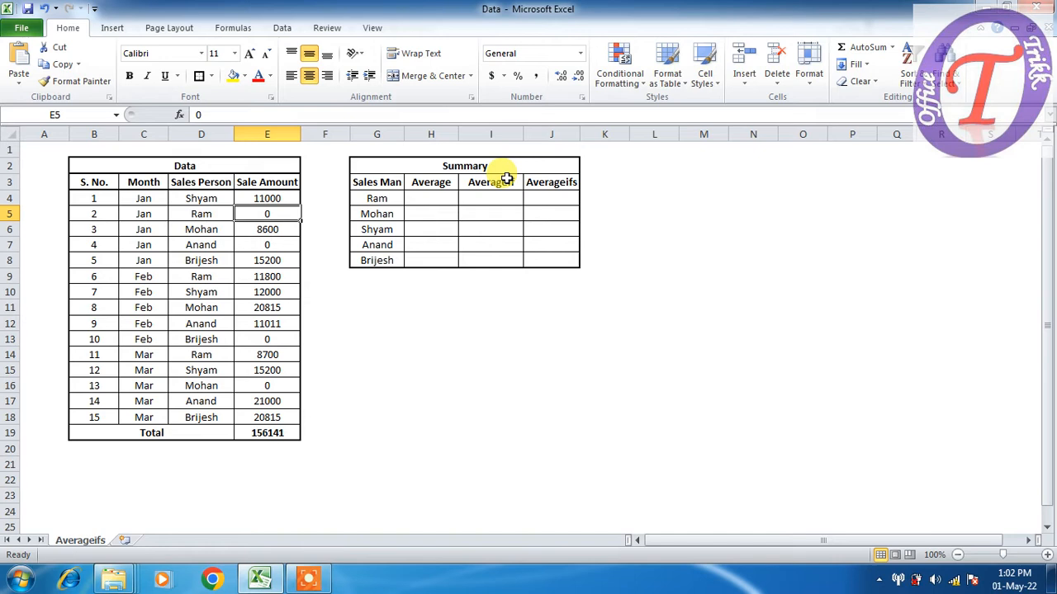
pyautogui.click(553, 184)
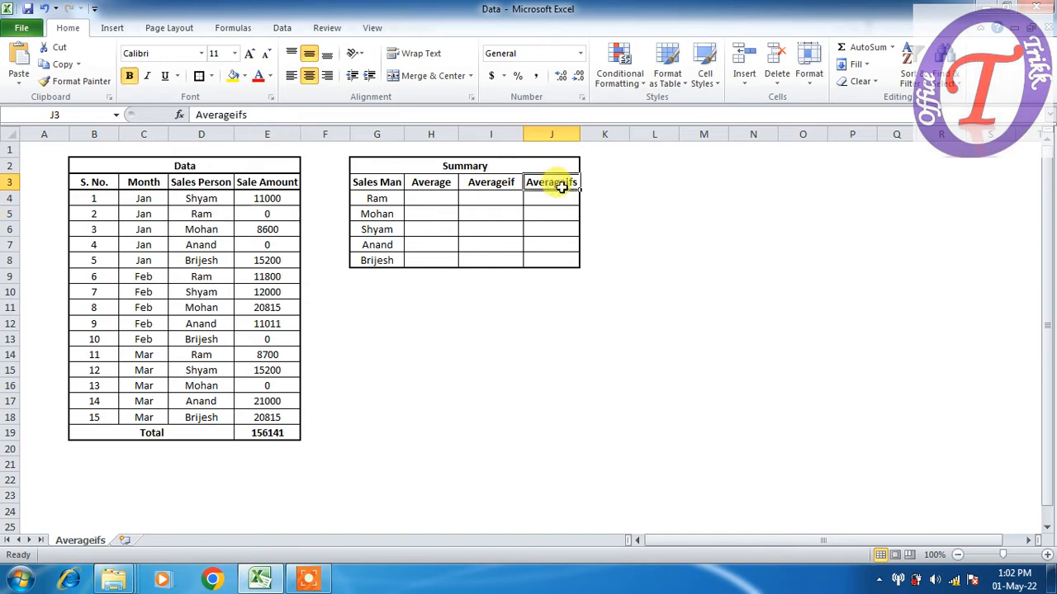
# Step: Calculate the average of all sale amounts in H4 with the formula =AVERAGE(E4:E18)
pyautogui.click(424, 197)
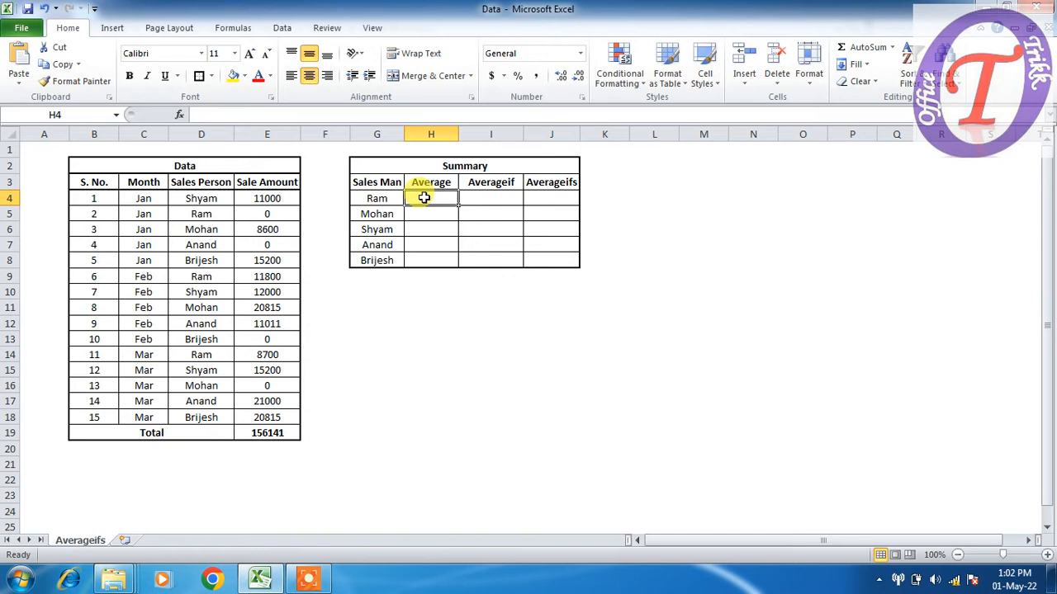
pyautogui.write('=aver')
pyautogui.press('Tab')
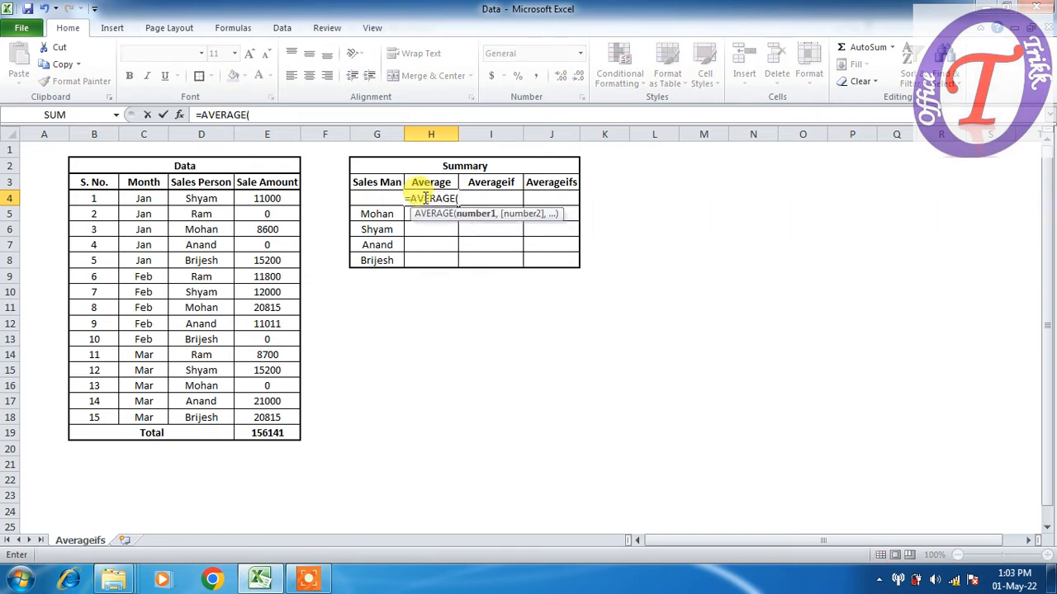
pyautogui.moveTo(276, 198); pyautogui.dragTo(285, 413)
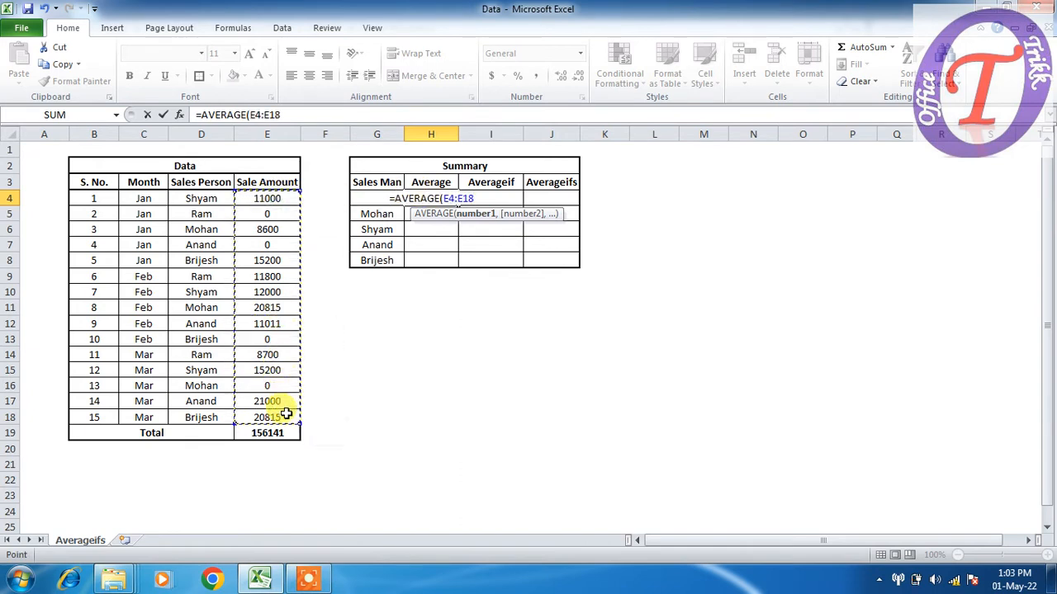
pyautogui.write(')')
pyautogui.press('Return')
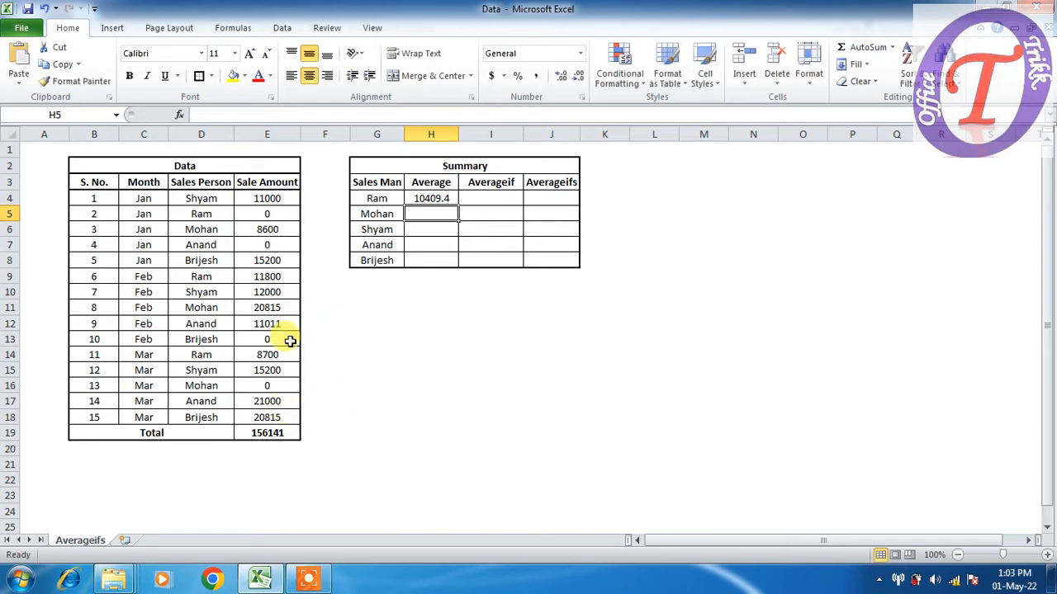
# Step: Enter NA in H4 and fill it down the Average column through H8 without formatting
pyautogui.click(383, 200)
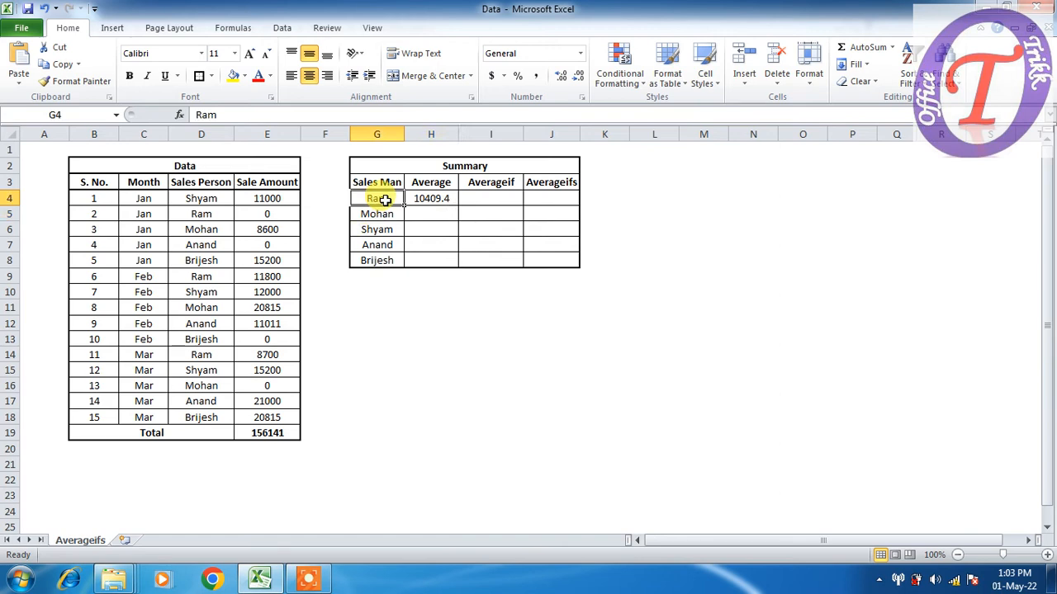
pyautogui.press('Right')
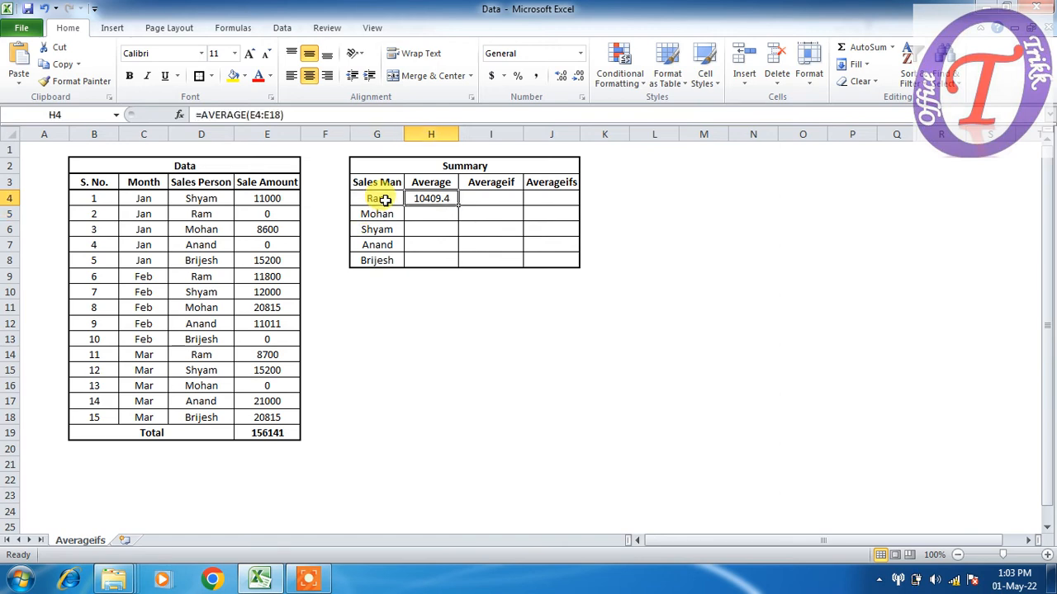
pyautogui.write('NA')
pyautogui.press('Return')
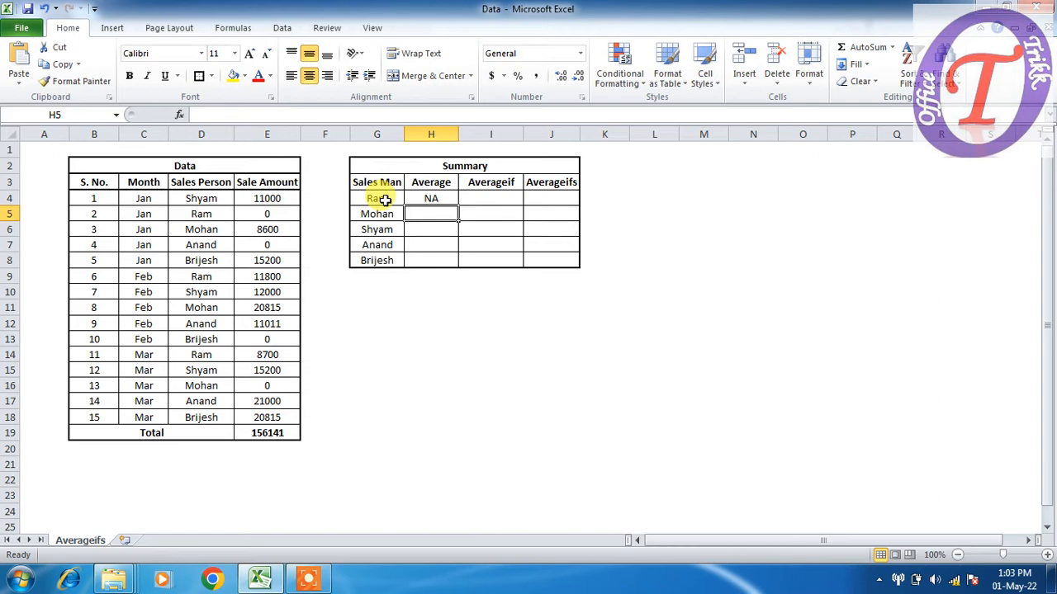
pyautogui.click(433, 200)
pyautogui.moveTo(457, 206); pyautogui.dragTo(455, 267)
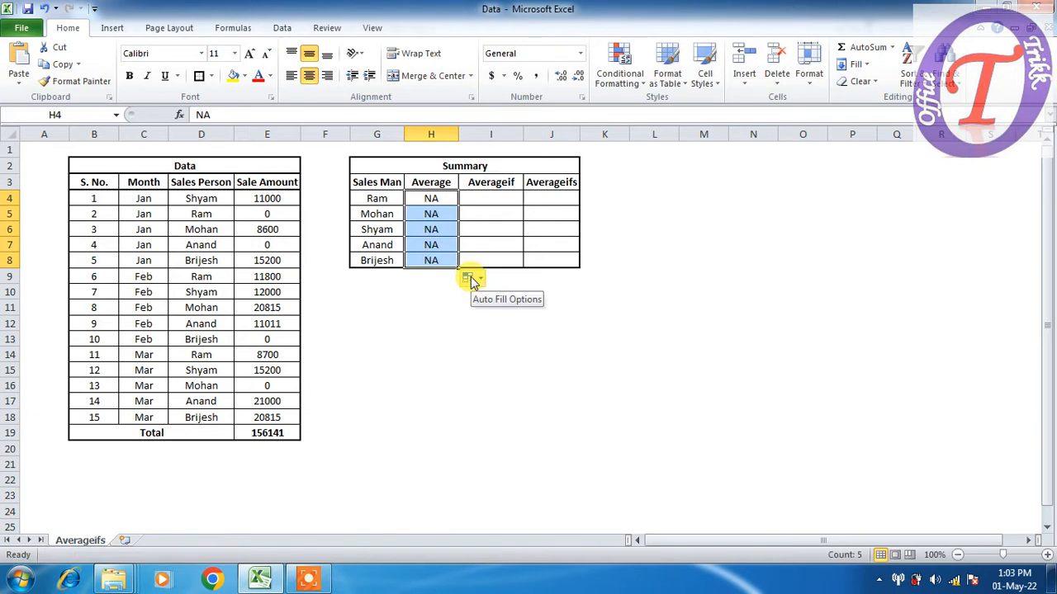
pyautogui.click(473, 280)
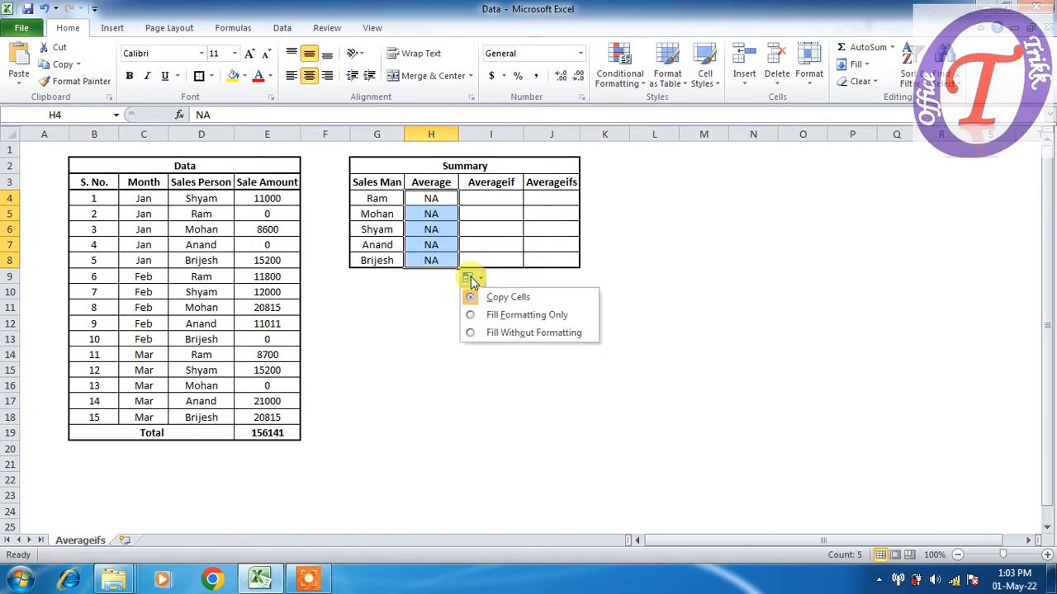
pyautogui.click(492, 334)
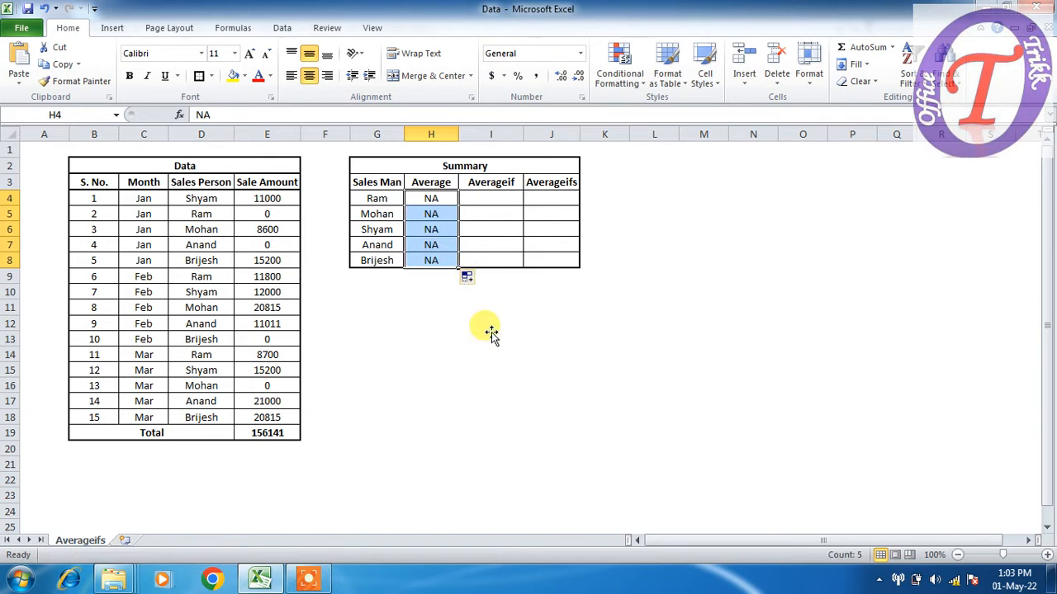
# Step: Start an AVERAGEIF formula in I4 with the Sales Person cells D4:D18 as its criteria range
pyautogui.click(493, 211)
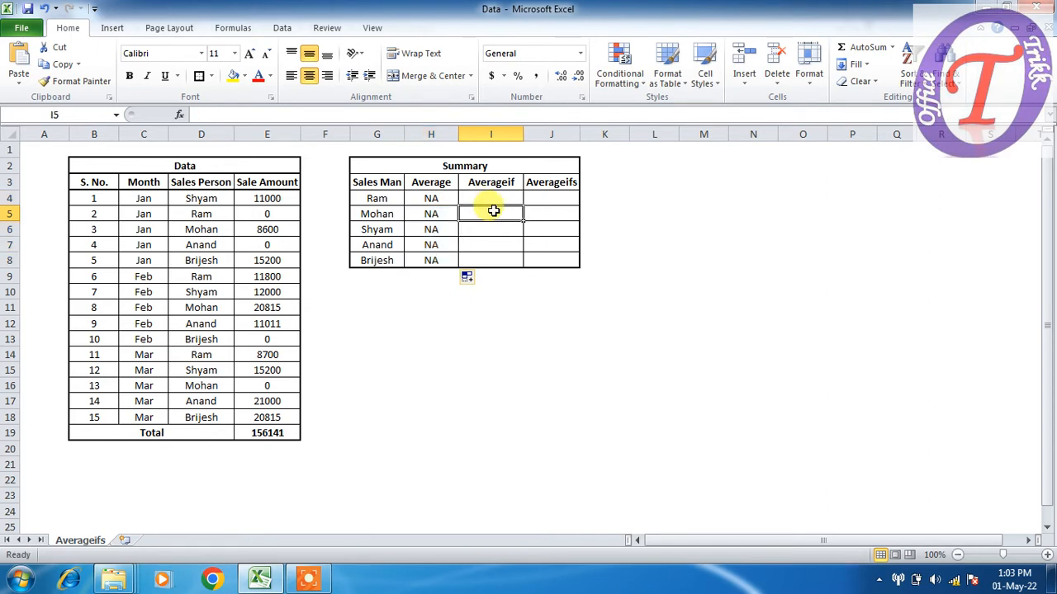
pyautogui.click(487, 194)
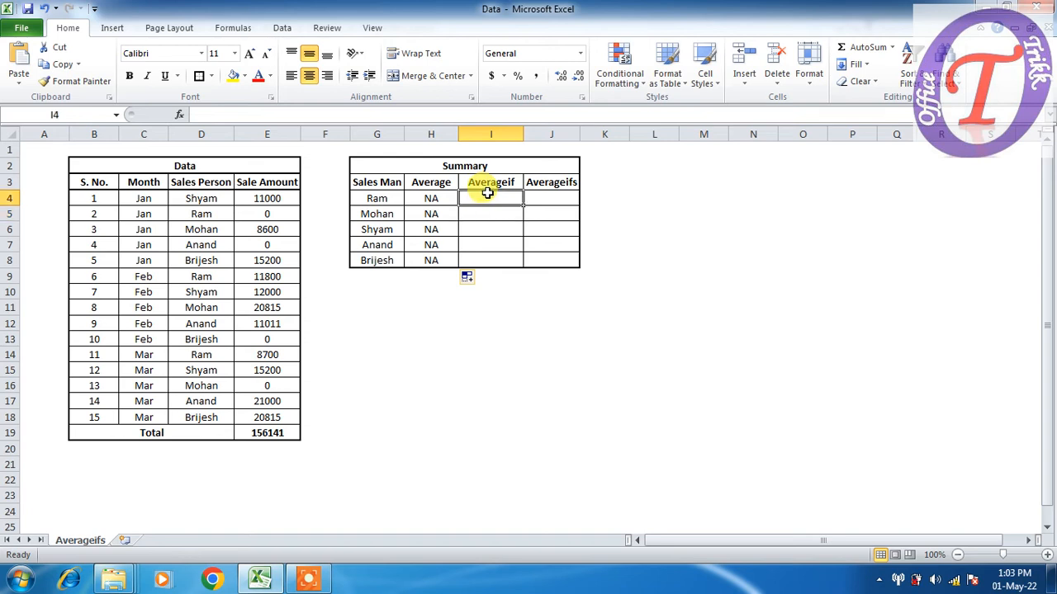
pyautogui.write('=')
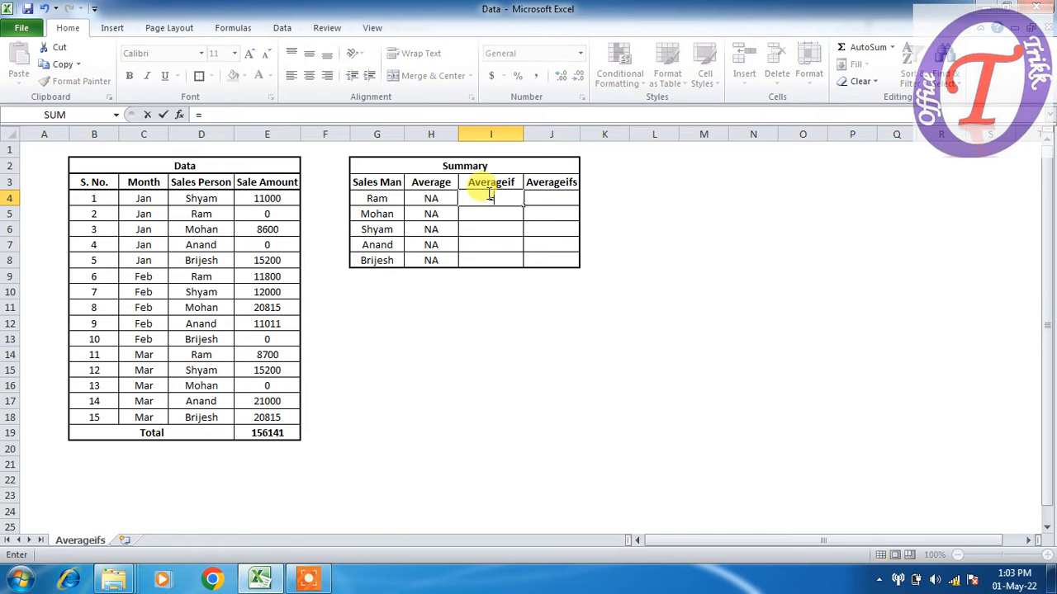
pyautogui.write('aver')
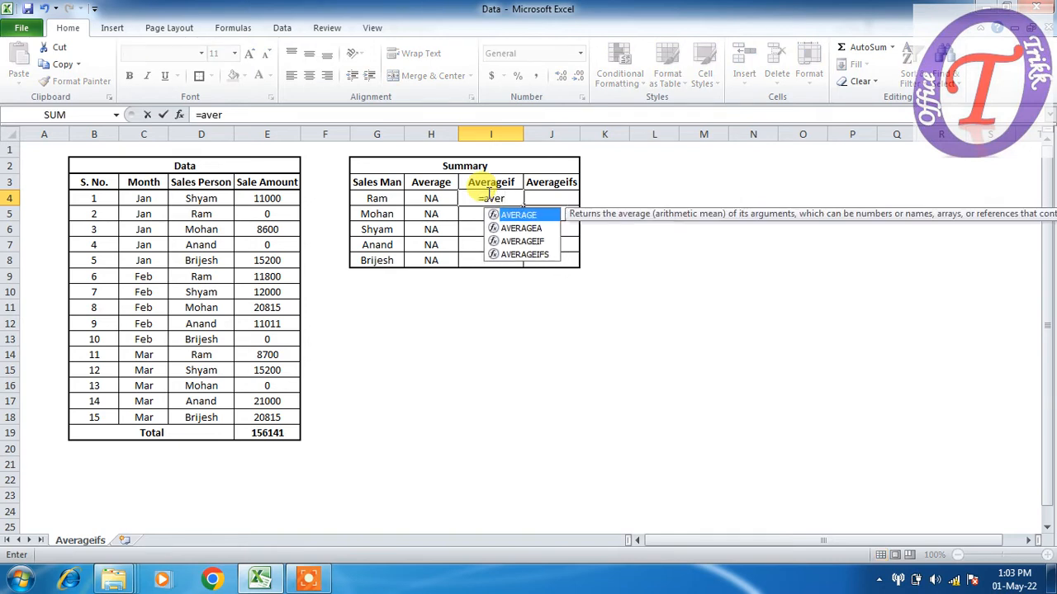
pyautogui.write('ageif')
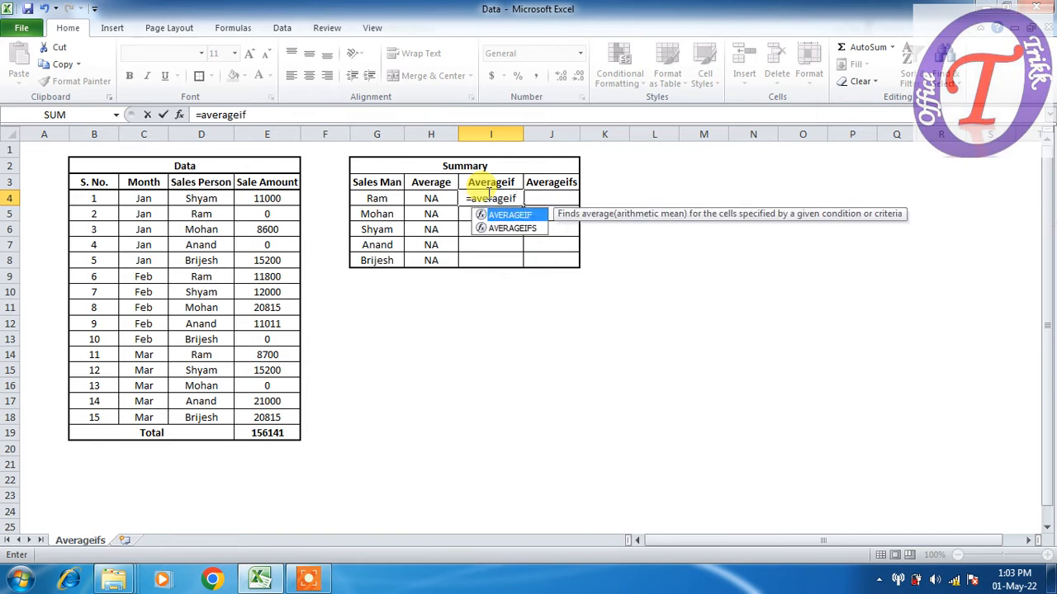
pyautogui.press('Tab')
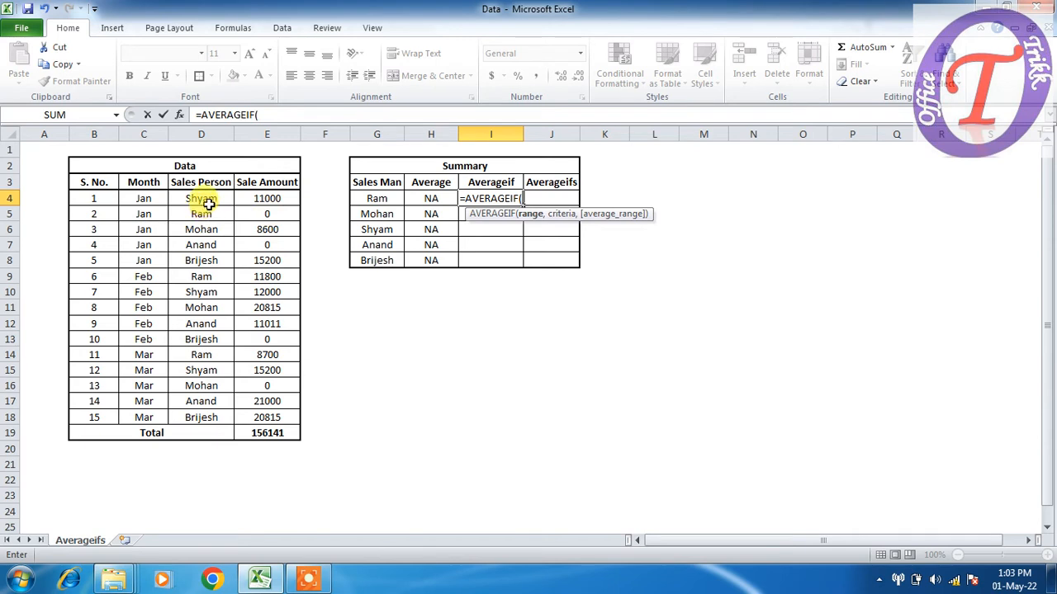
pyautogui.moveTo(206, 200); pyautogui.dragTo(200, 418)
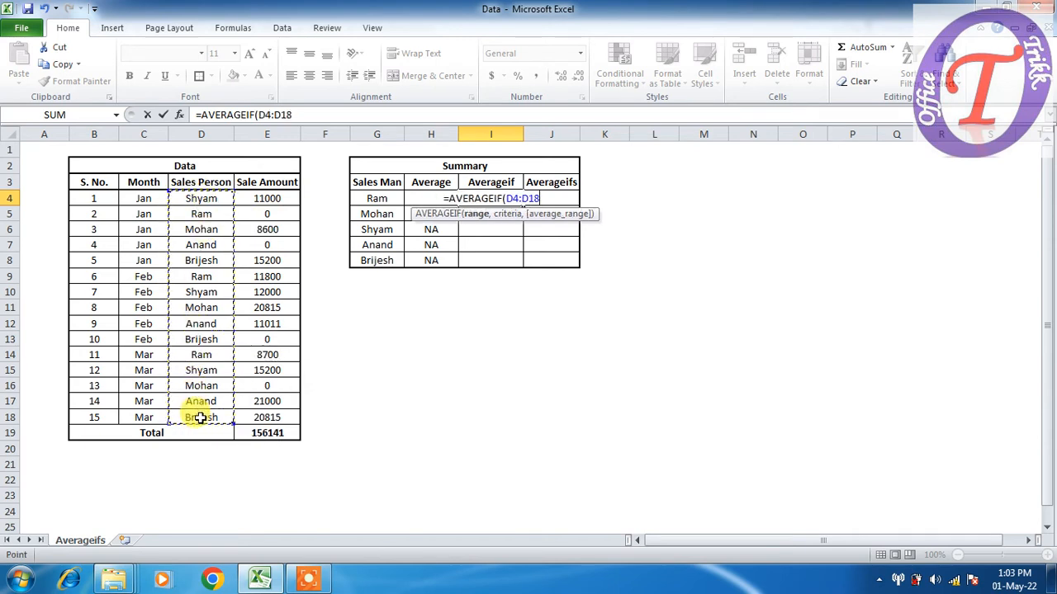
pyautogui.write(',')
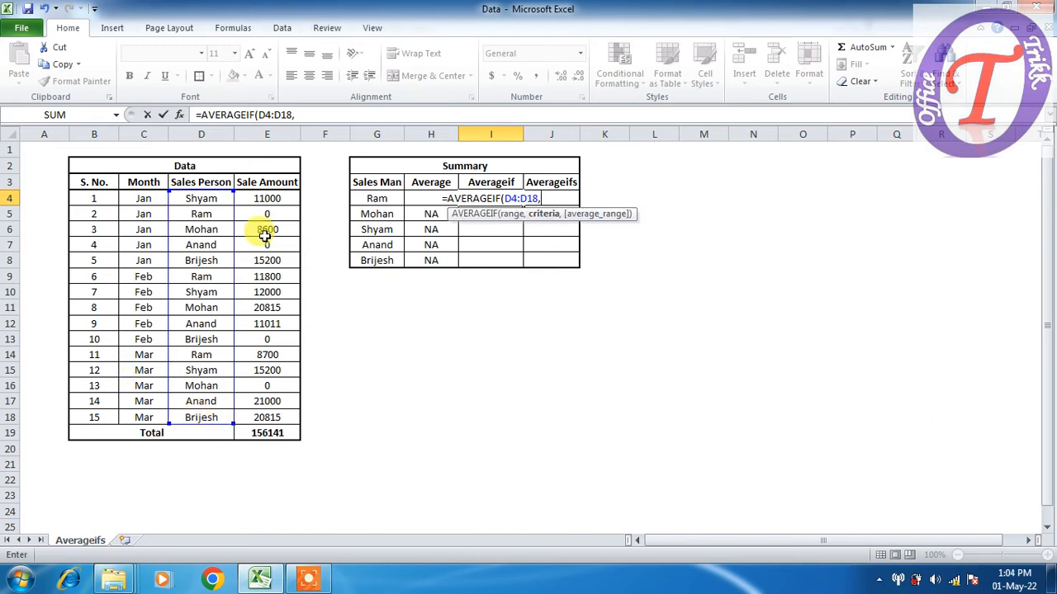
pyautogui.write('"RAm')
pyautogui.press('BackSpace')
pyautogui.press('BackSpace')
pyautogui.write('am"')
pyautogui.press('BackSpace')
pyautogui.press('BackSpace')
pyautogui.press('BackSpace')
pyautogui.press('BackSpace')
pyautogui.press('BackSpace')
# Step: Complete the AVERAGEIF formula with G4 as the criteria and the sale amounts E4:E18 as the average range
pyautogui.click(365, 200)
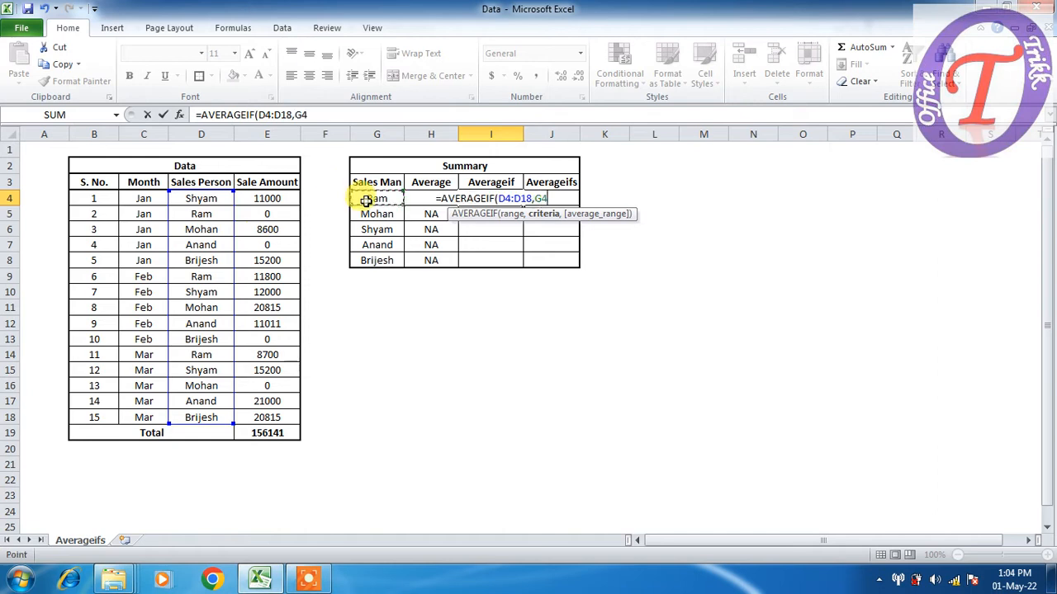
pyautogui.write(',')
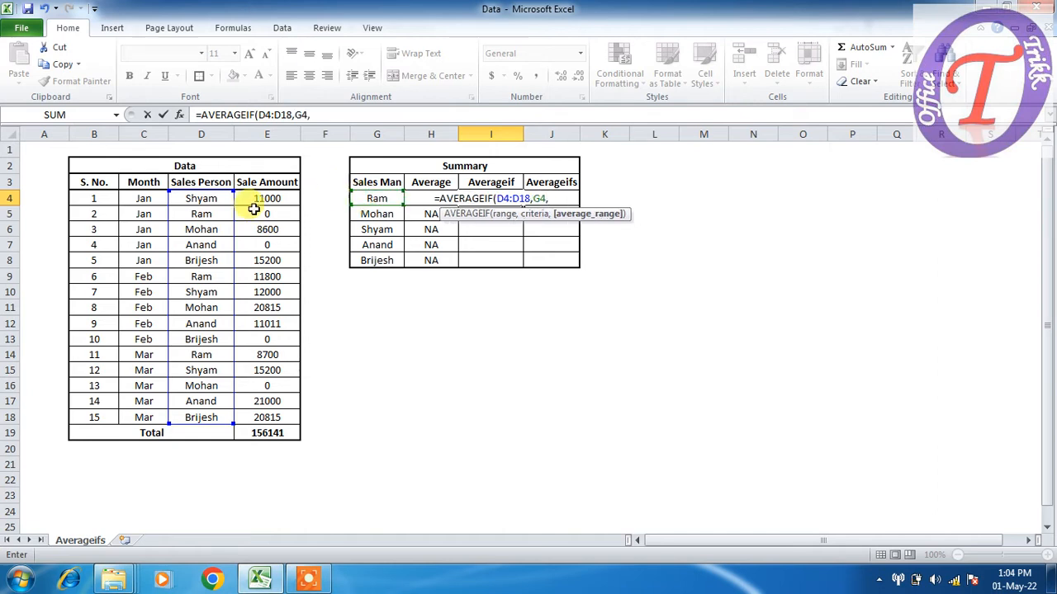
pyautogui.moveTo(268, 199); pyautogui.dragTo(258, 423)
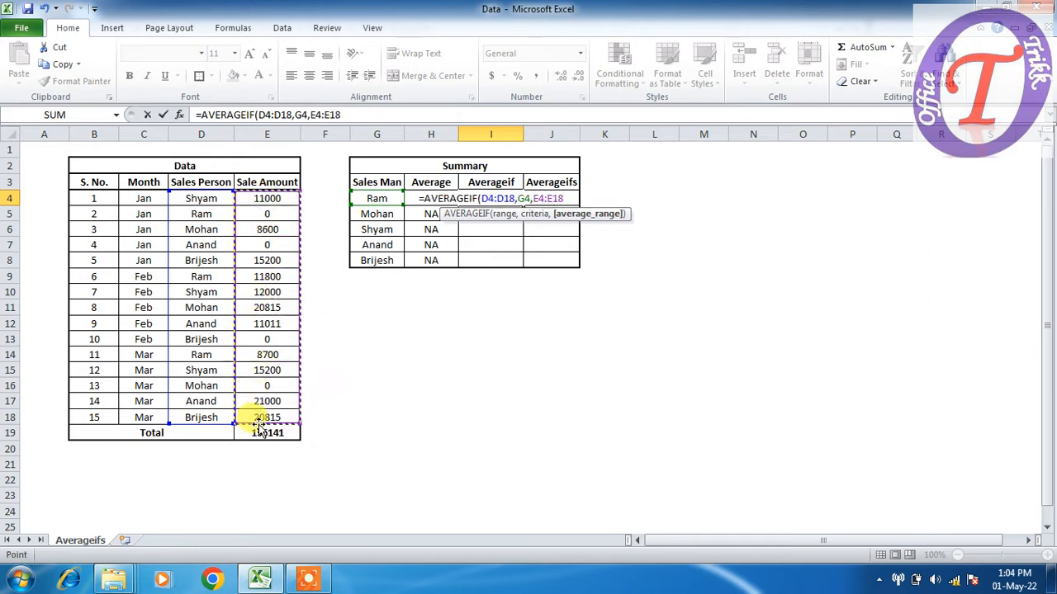
pyautogui.write(')')
pyautogui.press('Return')
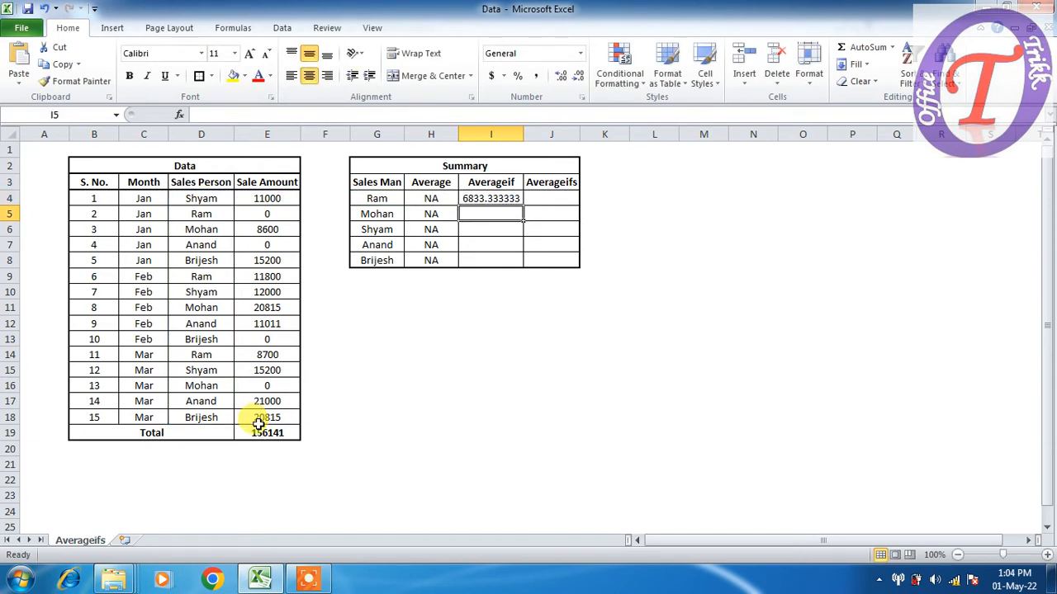
# Step: Make both ranges in the I4 formula absolute, giving =AVERAGEIF($D$4:$D$18,G4,$E$4:$E$18)
pyautogui.click(485, 201)
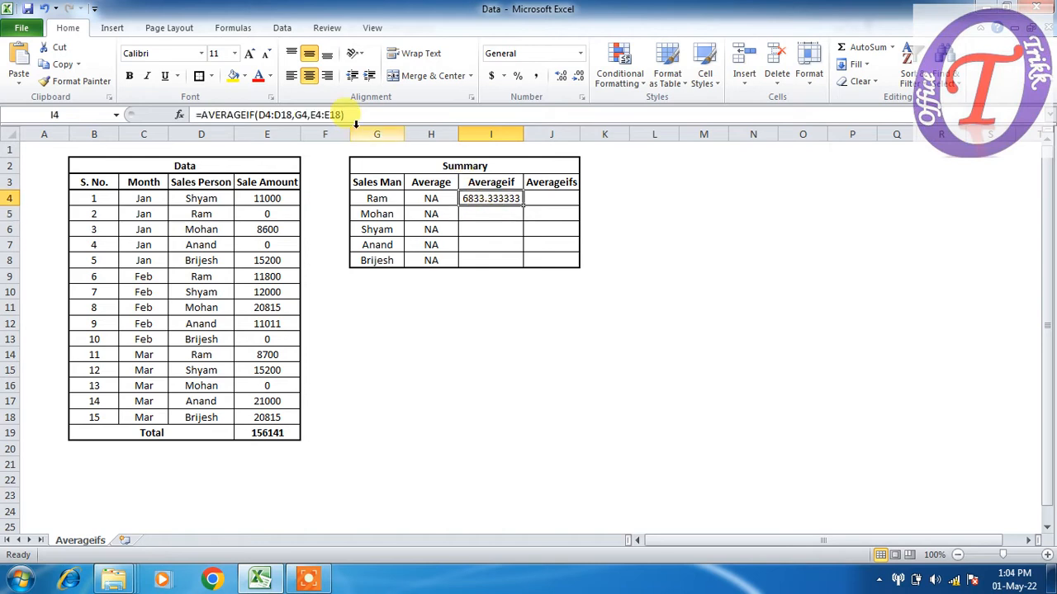
pyautogui.click(266, 115)
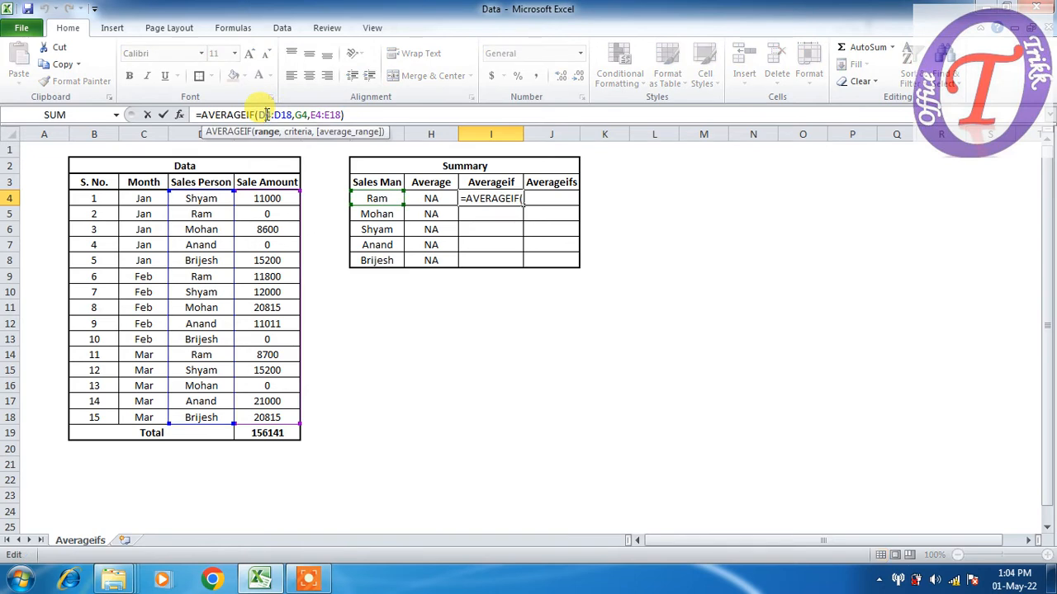
pyautogui.press('F4')
pyautogui.doubleClick(293, 114)
pyautogui.press('F4')
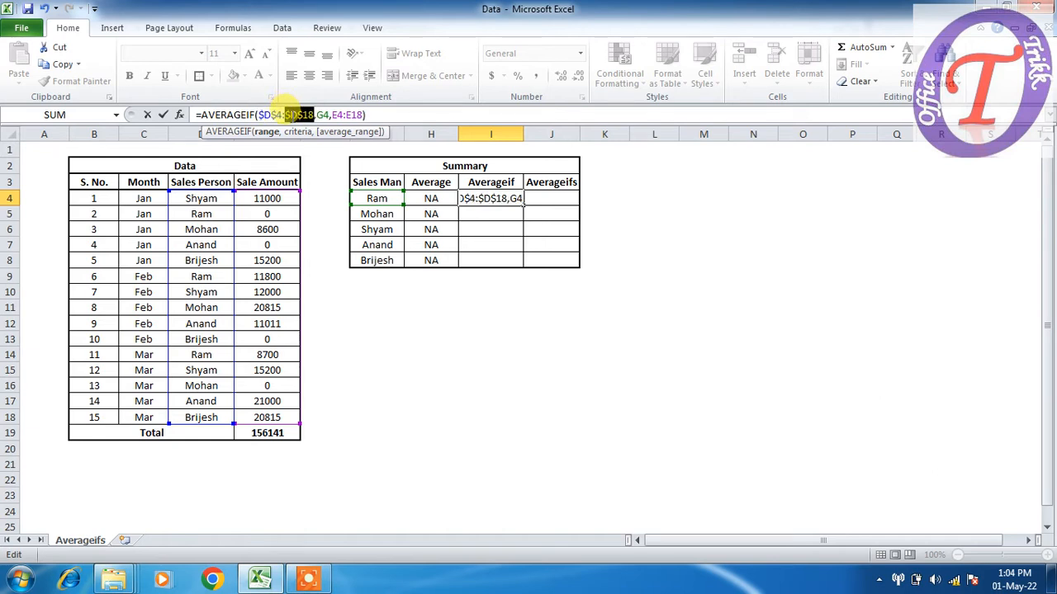
pyautogui.click(337, 115)
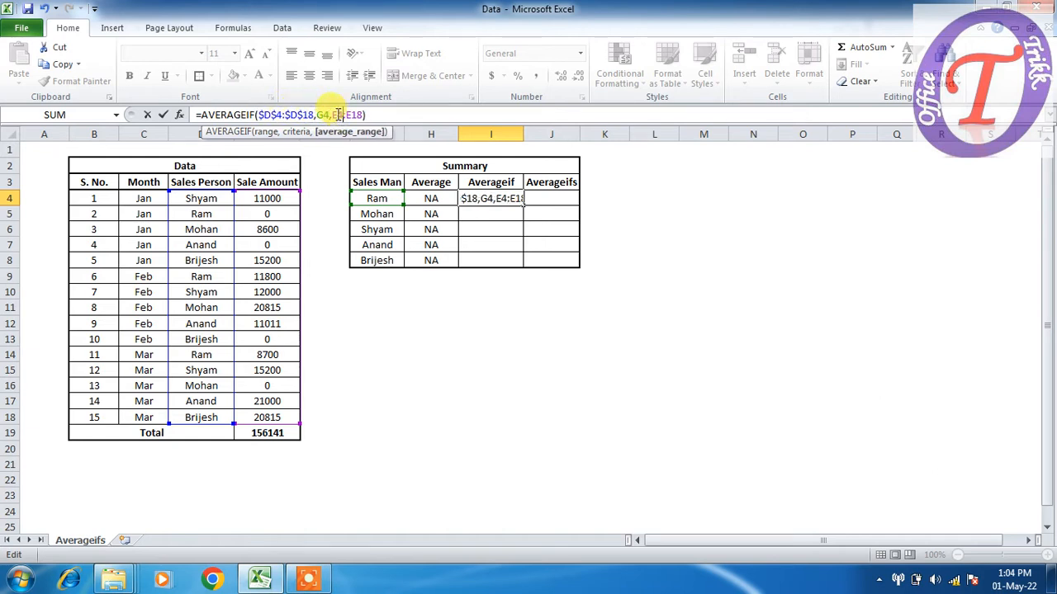
pyautogui.doubleClick(338, 115)
pyautogui.press('F4')
pyautogui.doubleClick(364, 115)
pyautogui.press('F4')
pyautogui.press('Return')
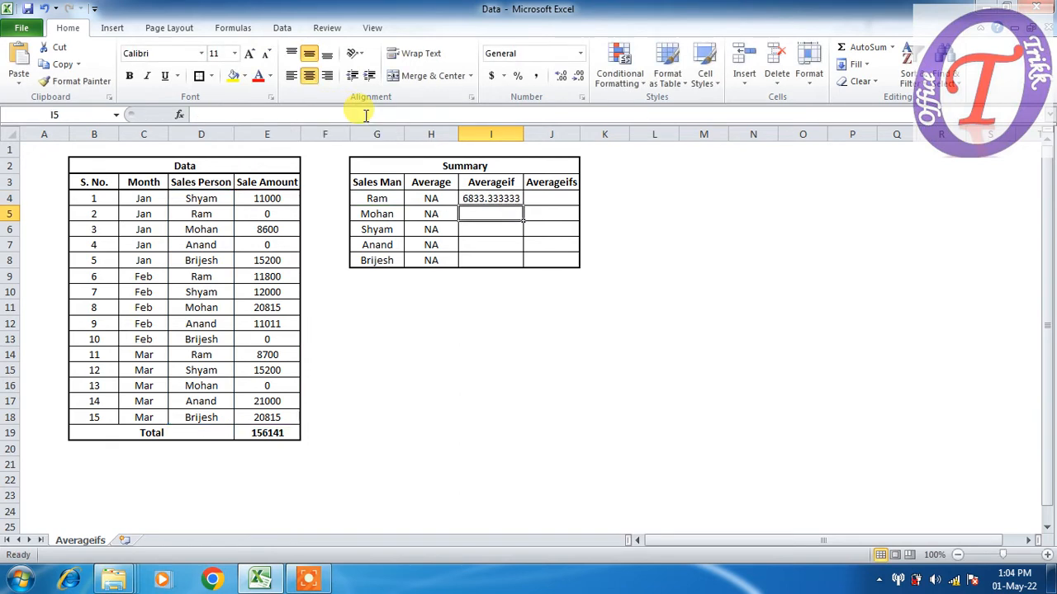
# Step: Fill the AVERAGEIF formula from I4 down to I8 without formatting
pyautogui.click(503, 196)
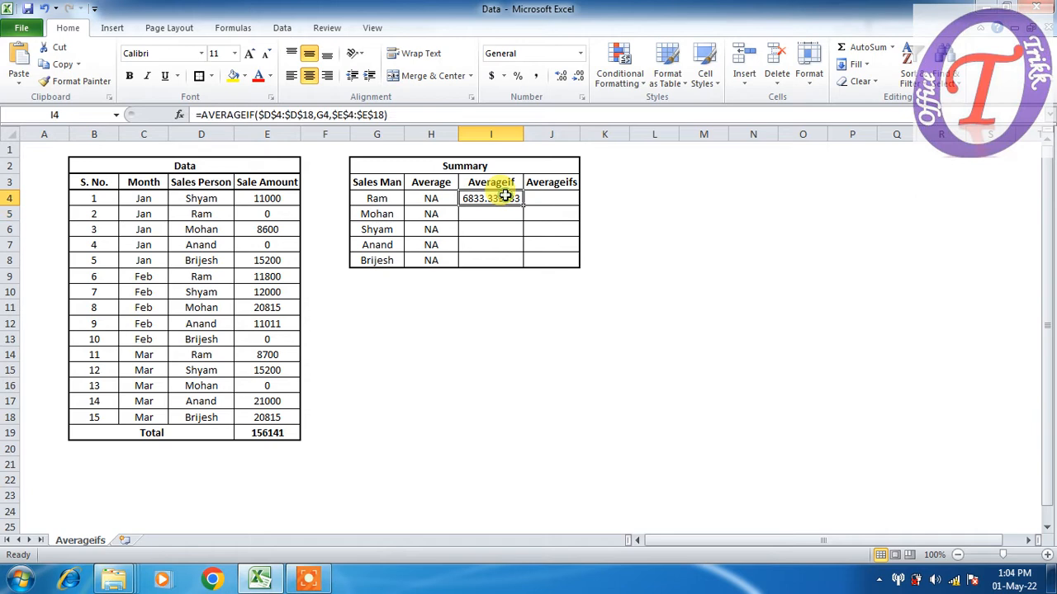
pyautogui.click(514, 209)
pyautogui.click(516, 199)
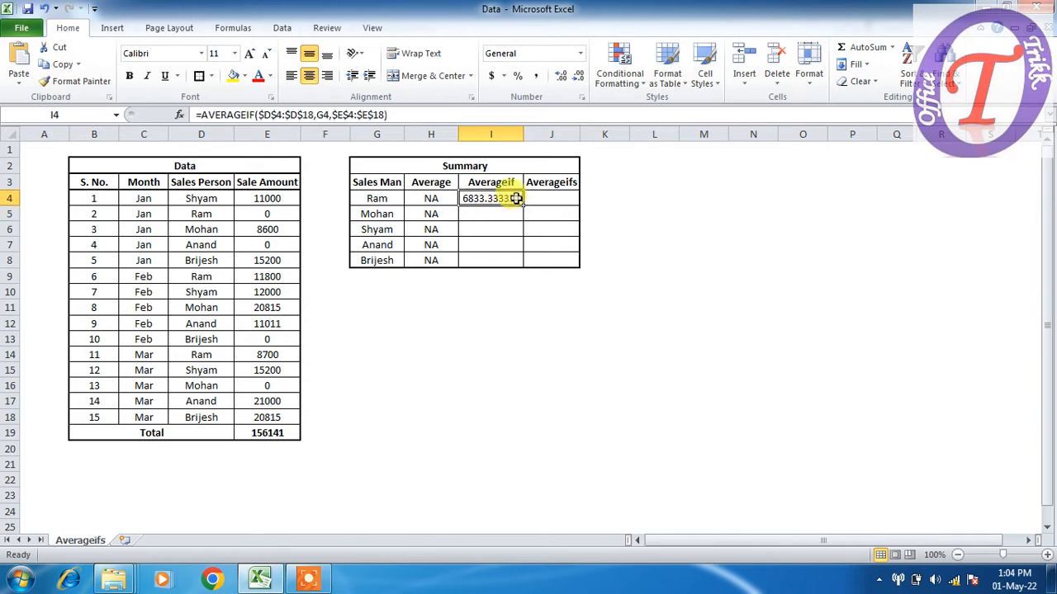
pyautogui.moveTo(522, 206); pyautogui.dragTo(523, 262)
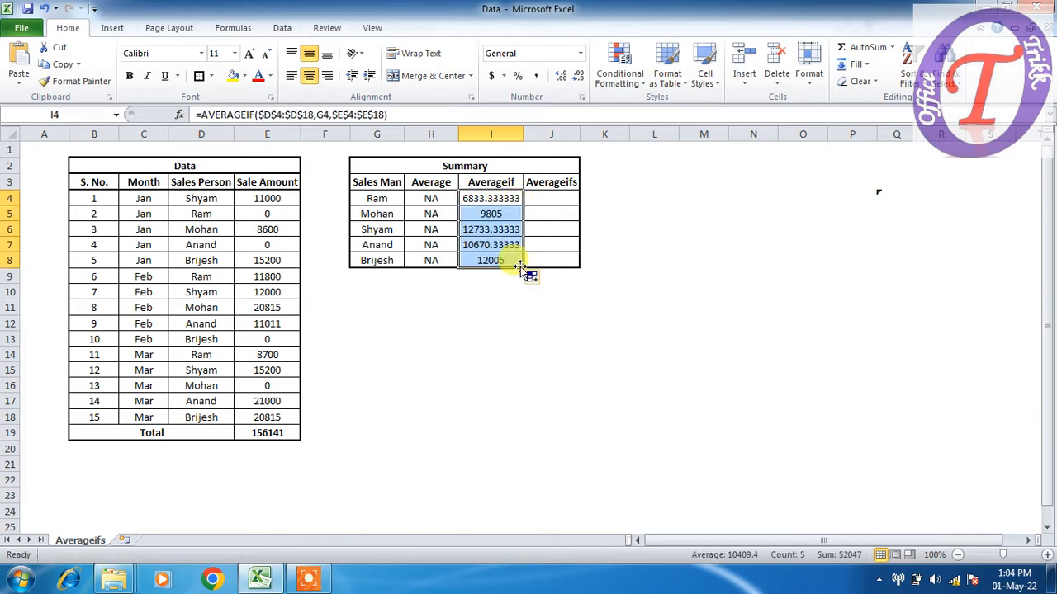
pyautogui.click(534, 277)
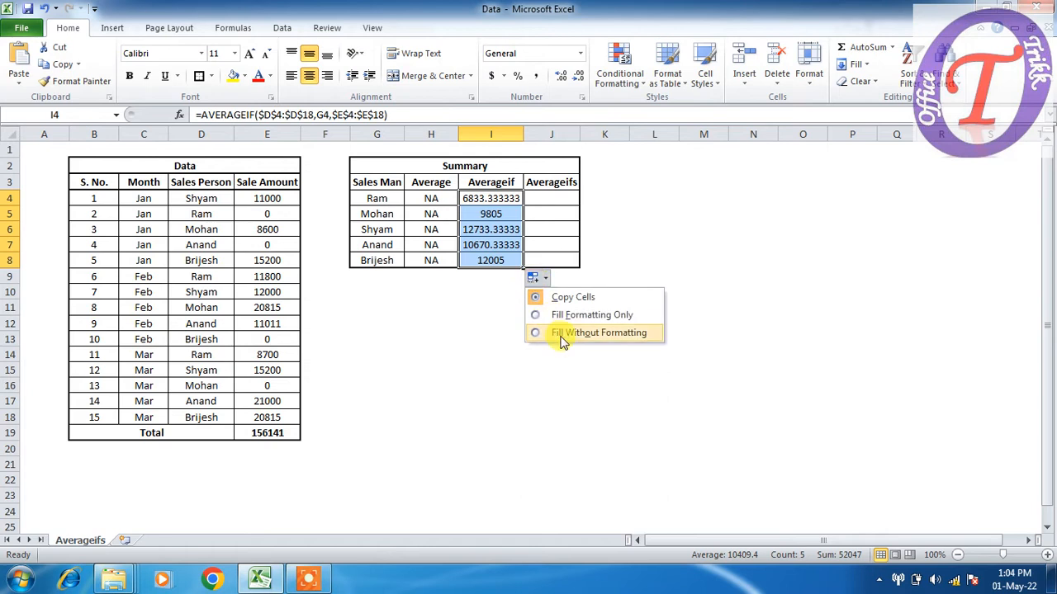
pyautogui.click(554, 332)
pyautogui.click(551, 217)
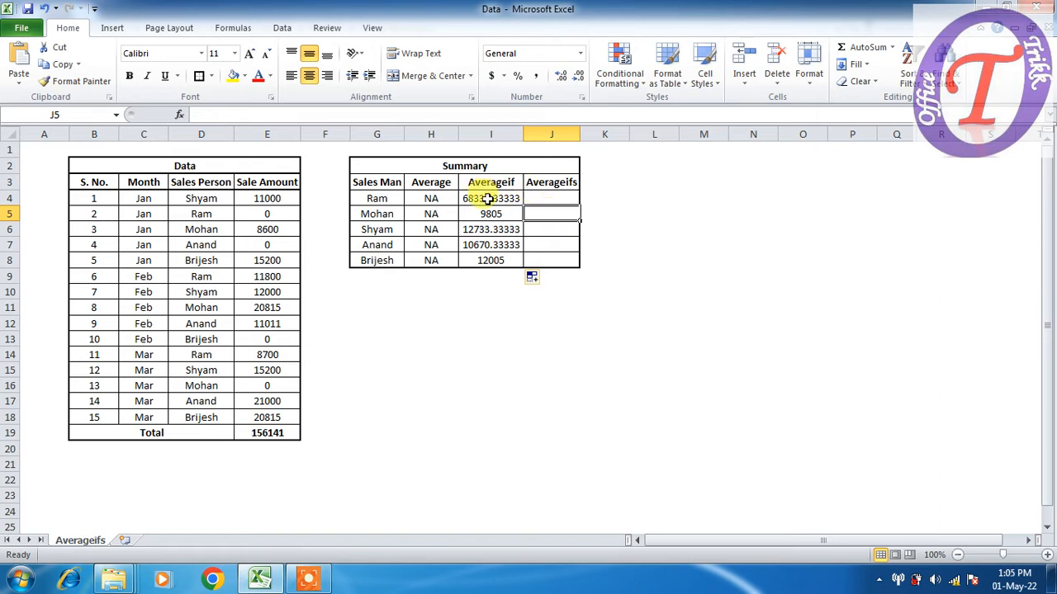
pyautogui.click(489, 199)
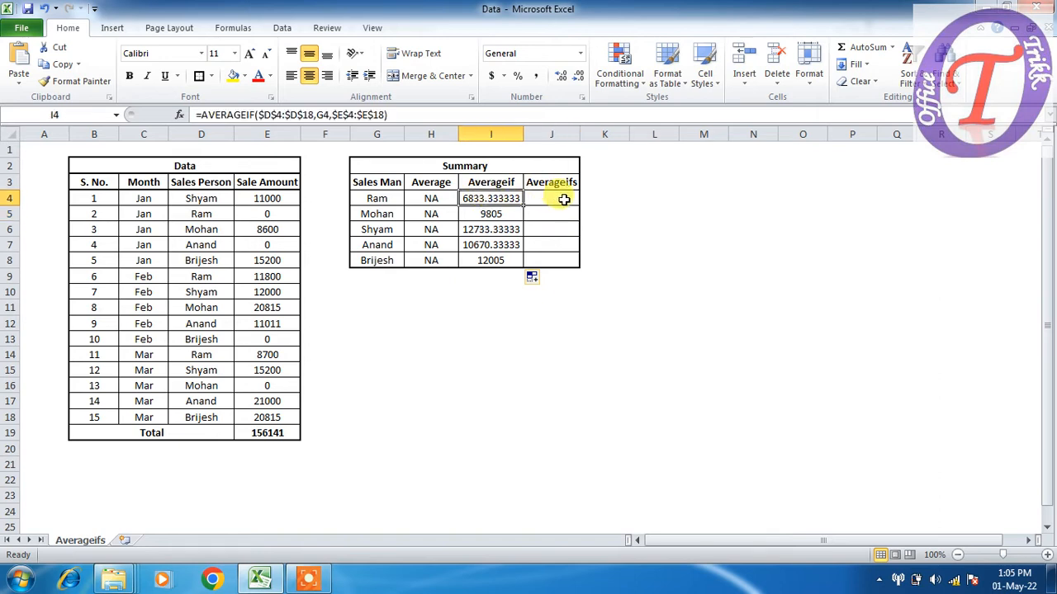
# Step: Start an AVERAGEIFS formula in J4 with the sale amounts E4:E18 as the average range
pyautogui.click(264, 216)
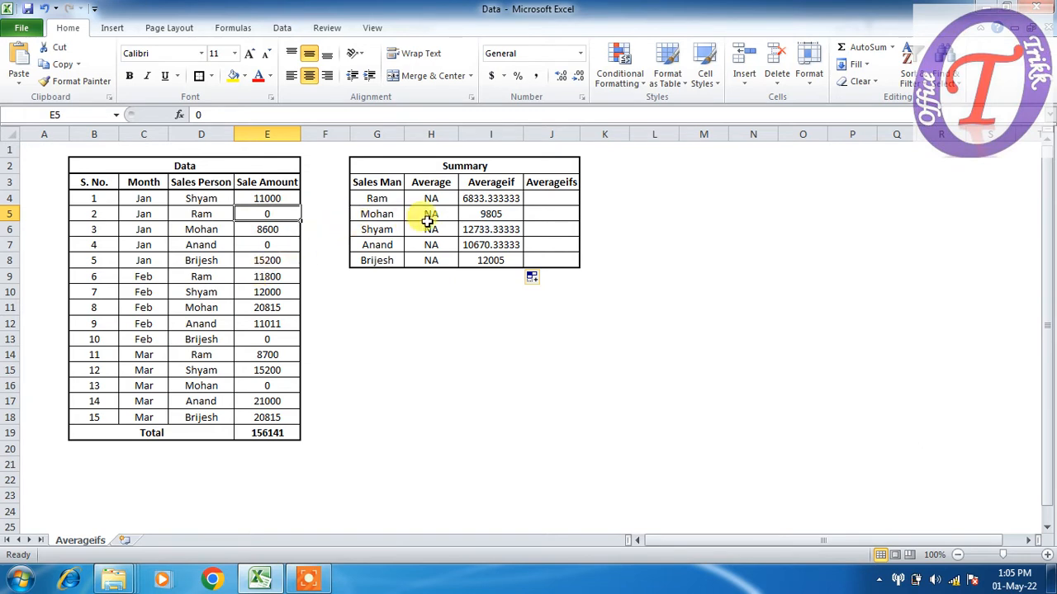
pyautogui.click(479, 197)
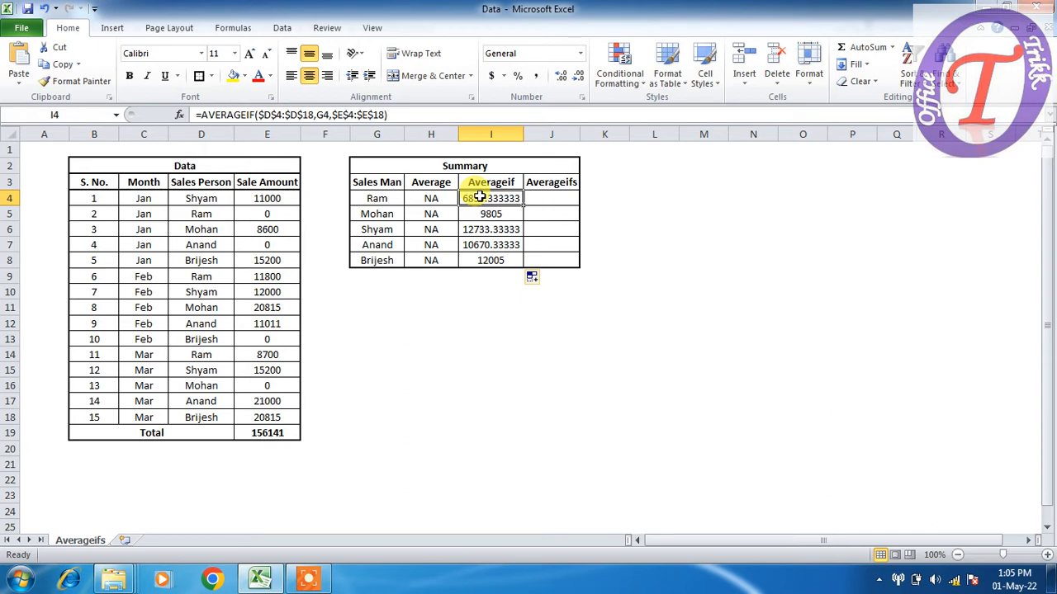
pyautogui.click(561, 197)
pyautogui.write('=a')
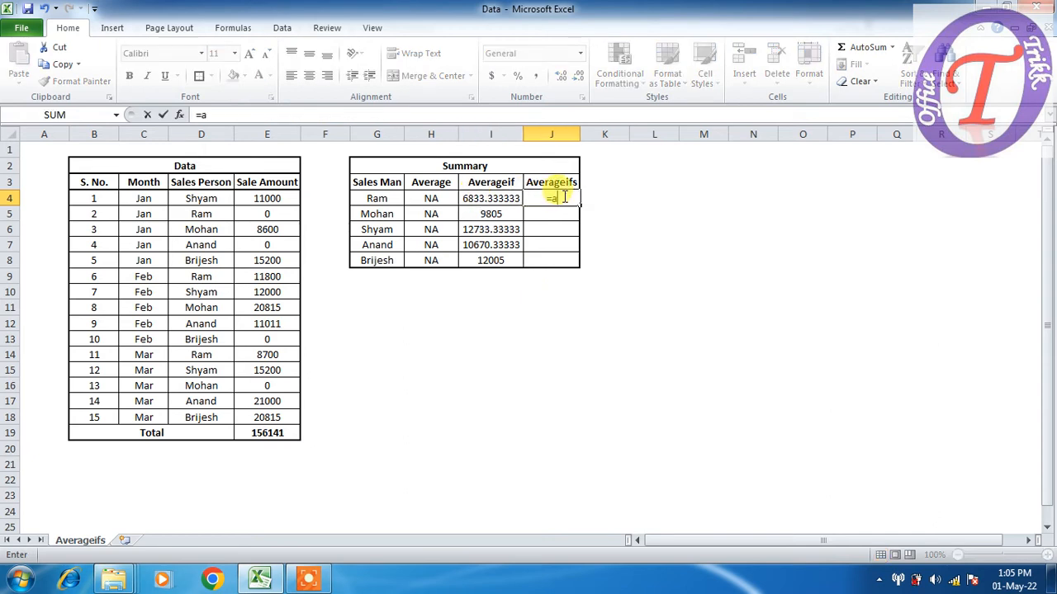
pyautogui.write('verageifs')
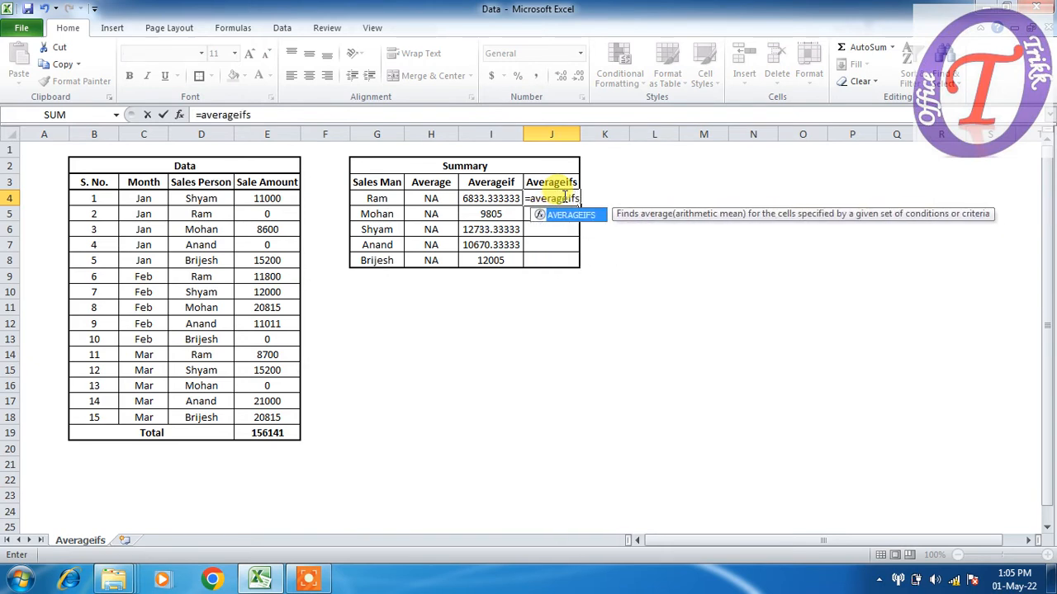
pyautogui.press('Tab')
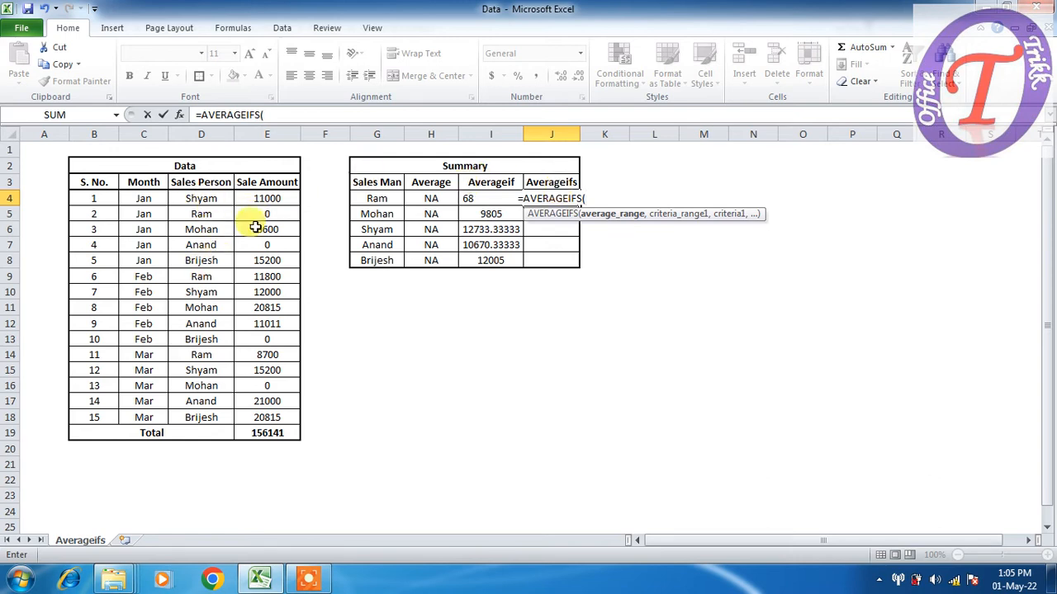
pyautogui.moveTo(273, 201); pyautogui.dragTo(255, 416)
pyautogui.write(',')
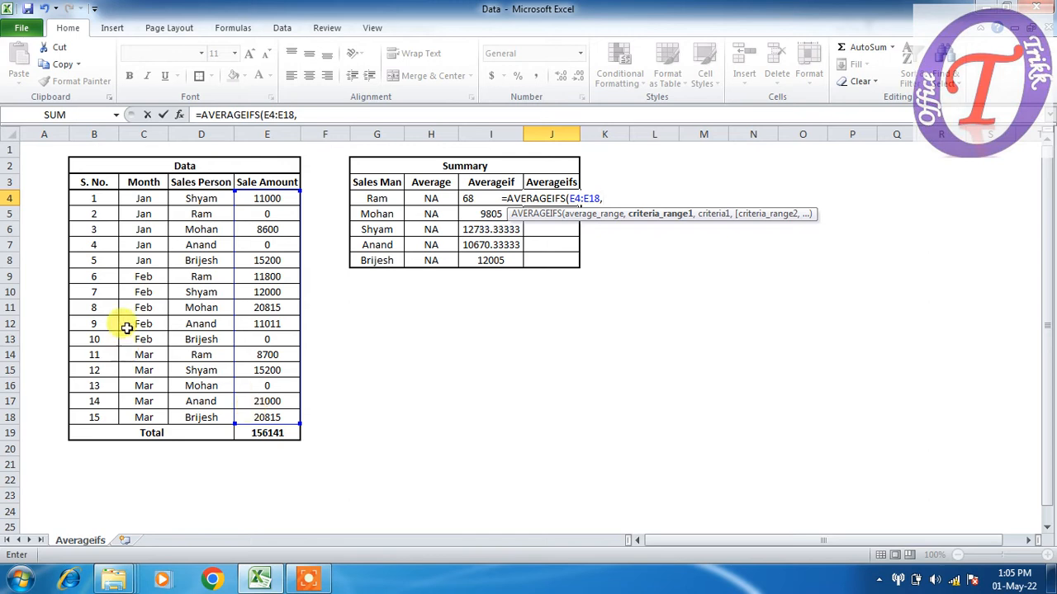
# Step: Add the Sales Person cells D4:D18 as the first criteria range of the AVERAGEIFS formula, with G4 as its criteria
pyautogui.click(200, 200)
pyautogui.moveTo(196, 208); pyautogui.dragTo(184, 418)
pyautogui.write(',')
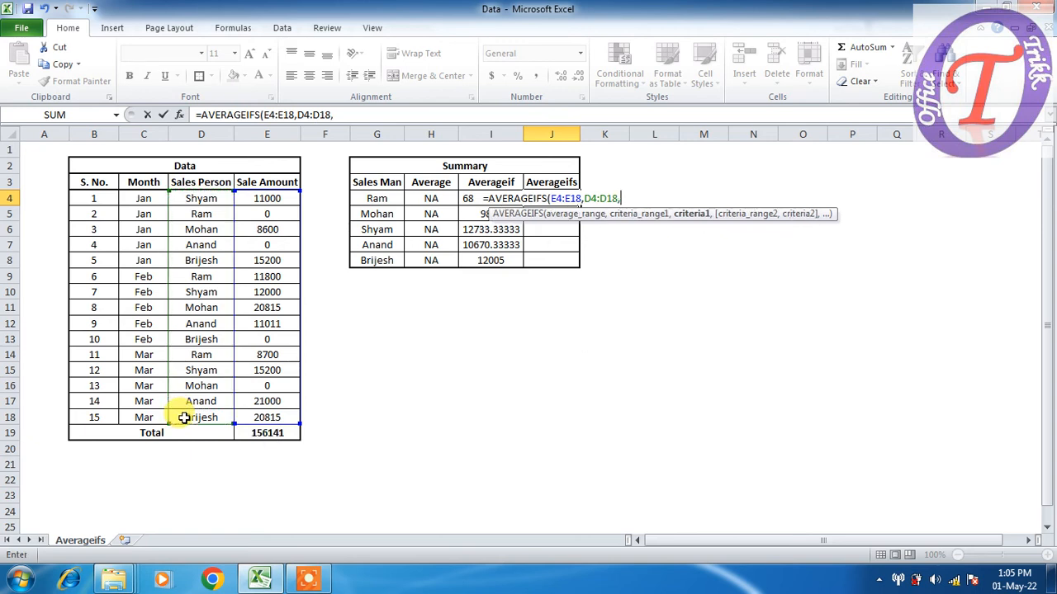
pyautogui.click(381, 200)
pyautogui.write(',')
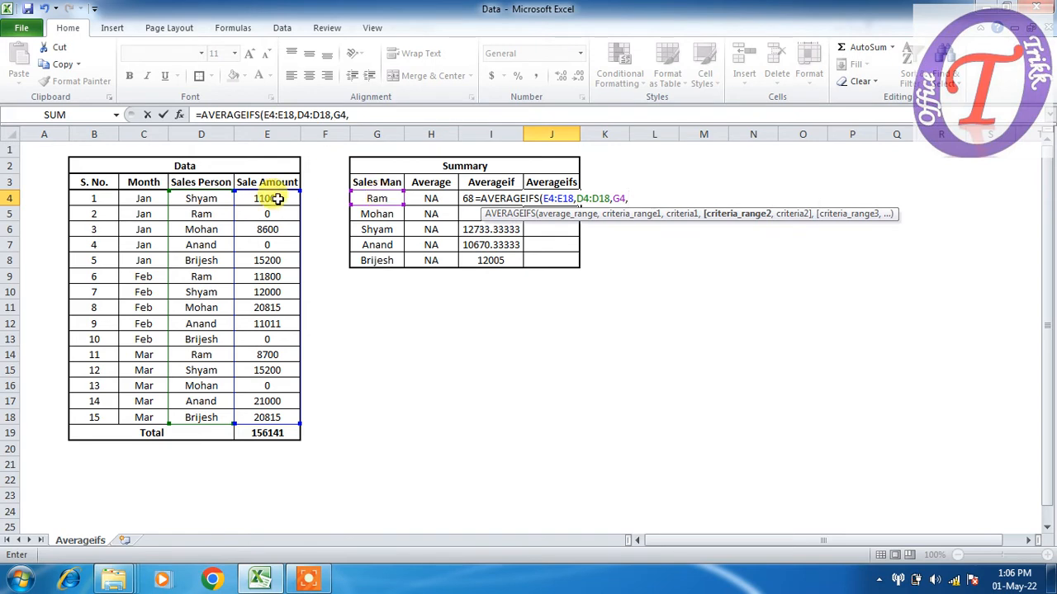
# Step: Complete the AVERAGEIFS formula with E4:E18 as the second criteria range and ">0" as its criteria
pyautogui.moveTo(271, 199); pyautogui.dragTo(284, 419)
pyautogui.write(',')
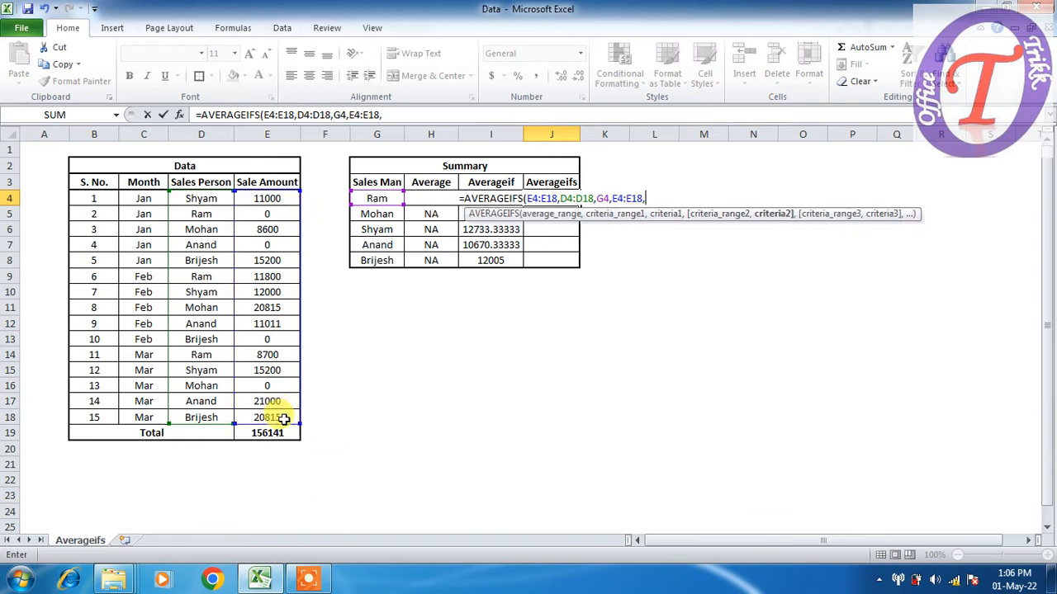
pyautogui.write('"')
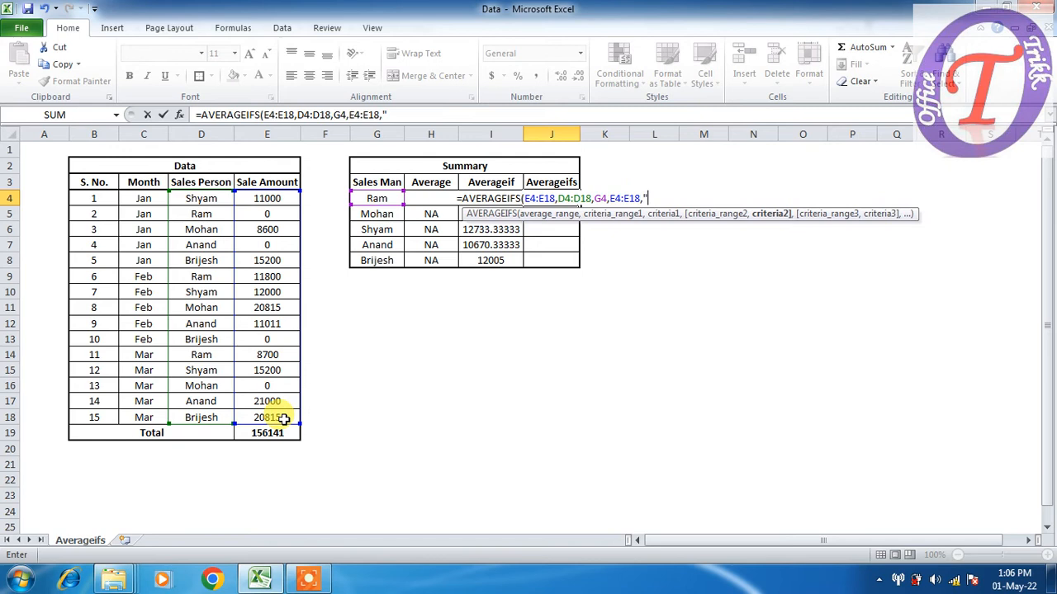
pyautogui.write('>')
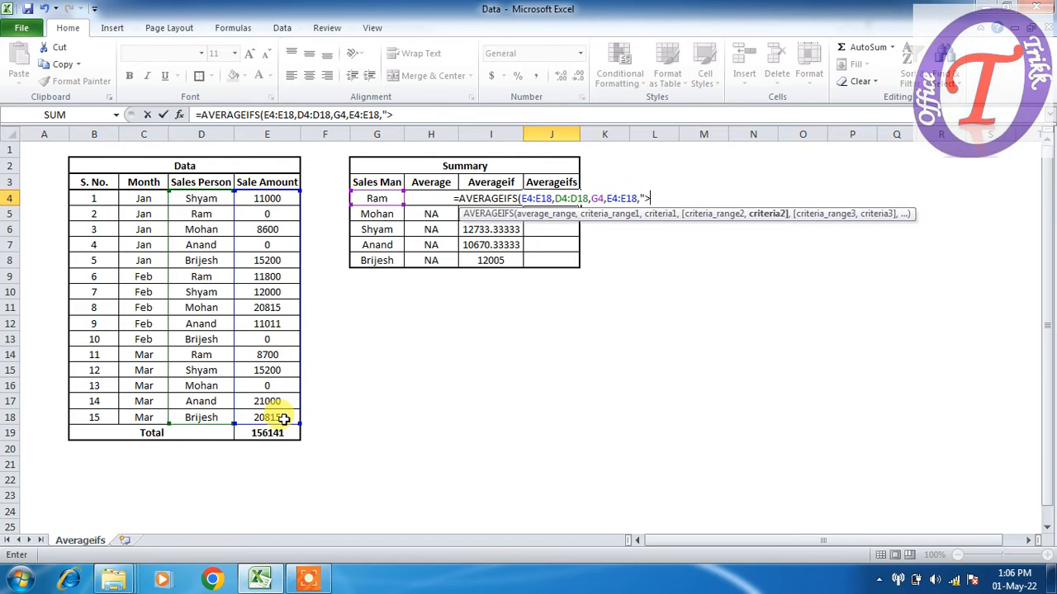
pyautogui.write('0"')
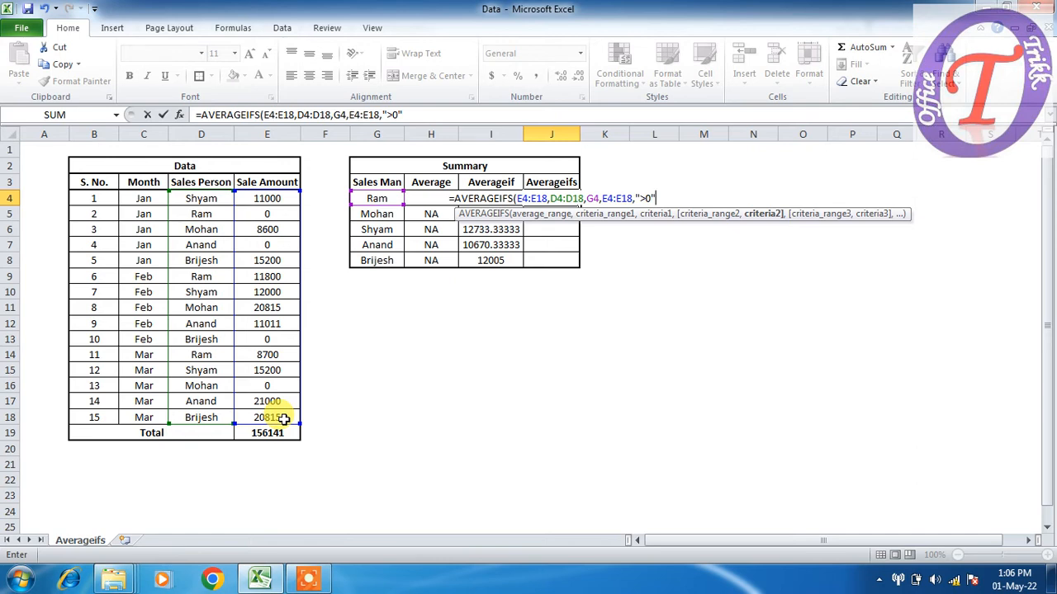
pyautogui.write(',')
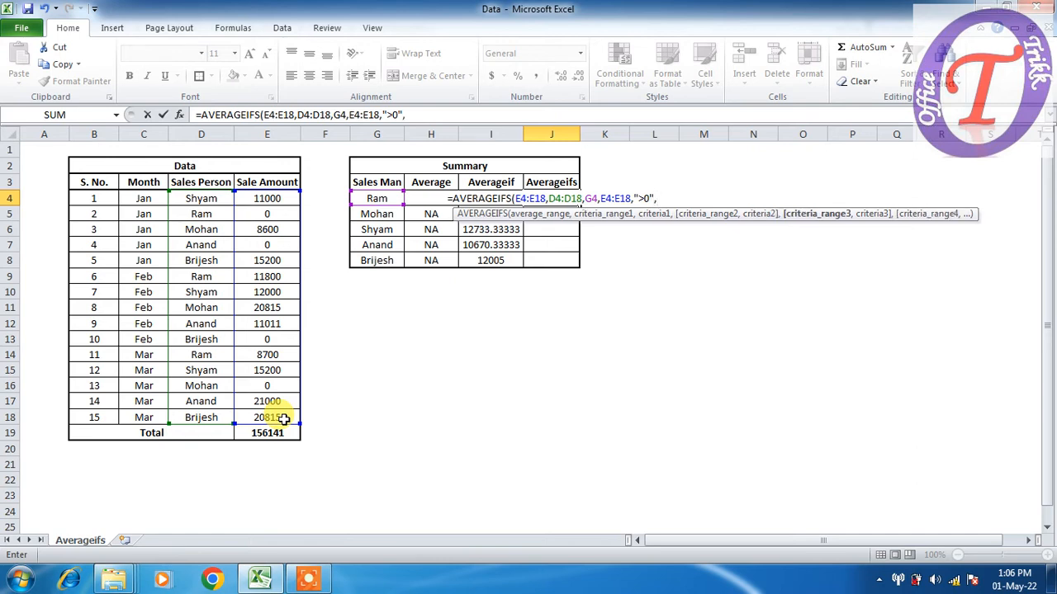
pyautogui.press('BackSpace')
pyautogui.write(')')
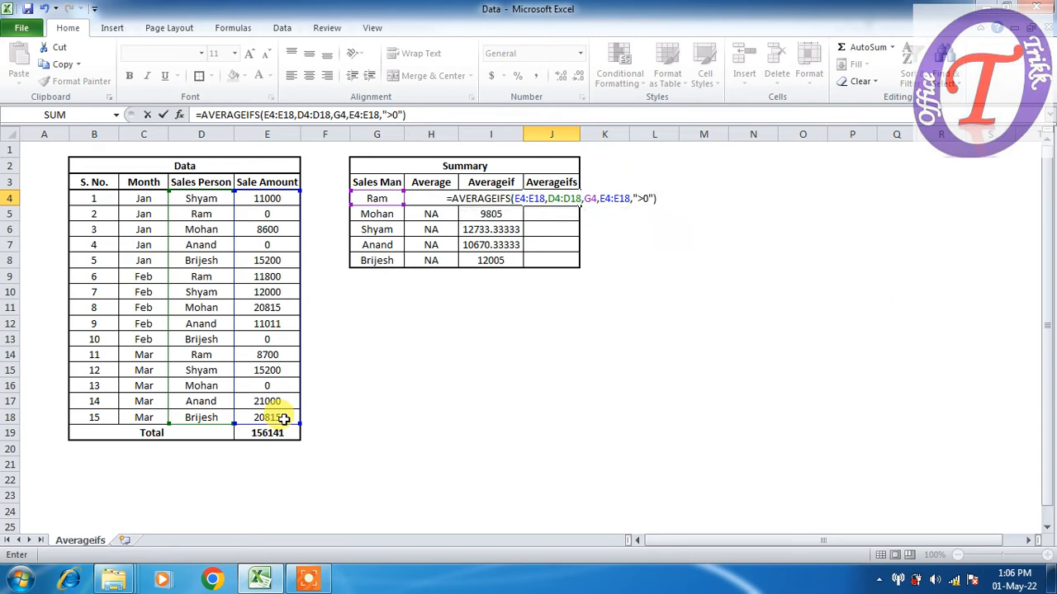
pyautogui.press('Return')
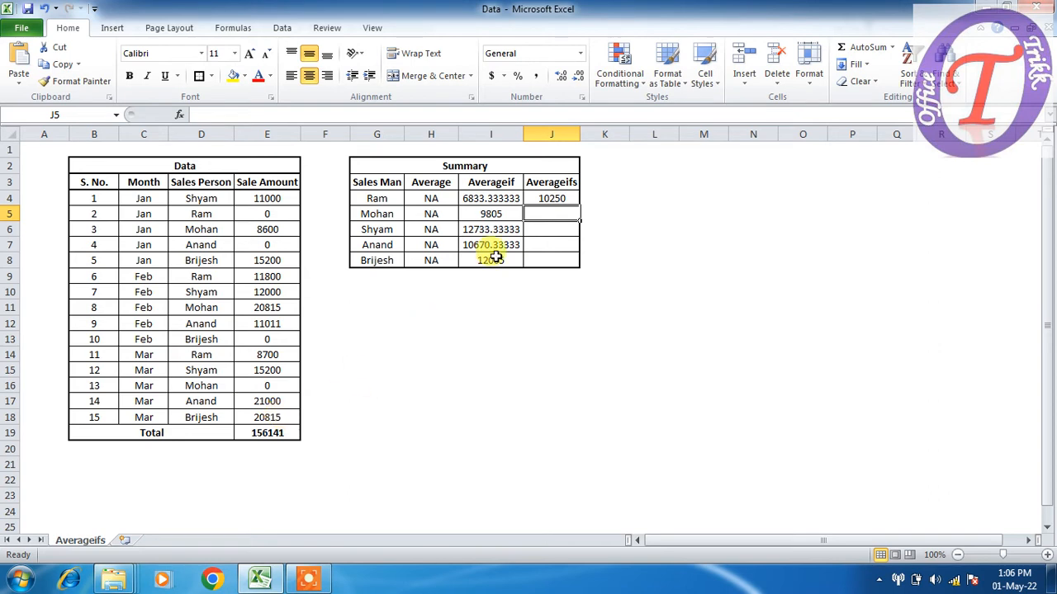
# Step: Make all three ranges in the J4 formula absolute, giving =AVERAGEIFS($E$4:$E$18,$D$4:$D$18,G4,$E$4:$E$18,">0")
pyautogui.click(558, 199)
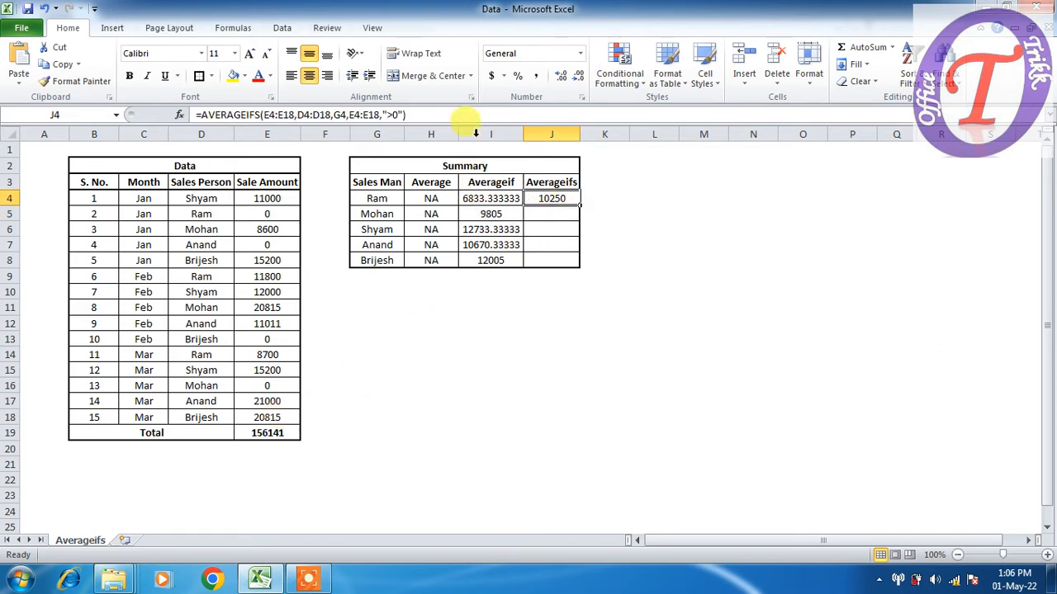
pyautogui.click(269, 115)
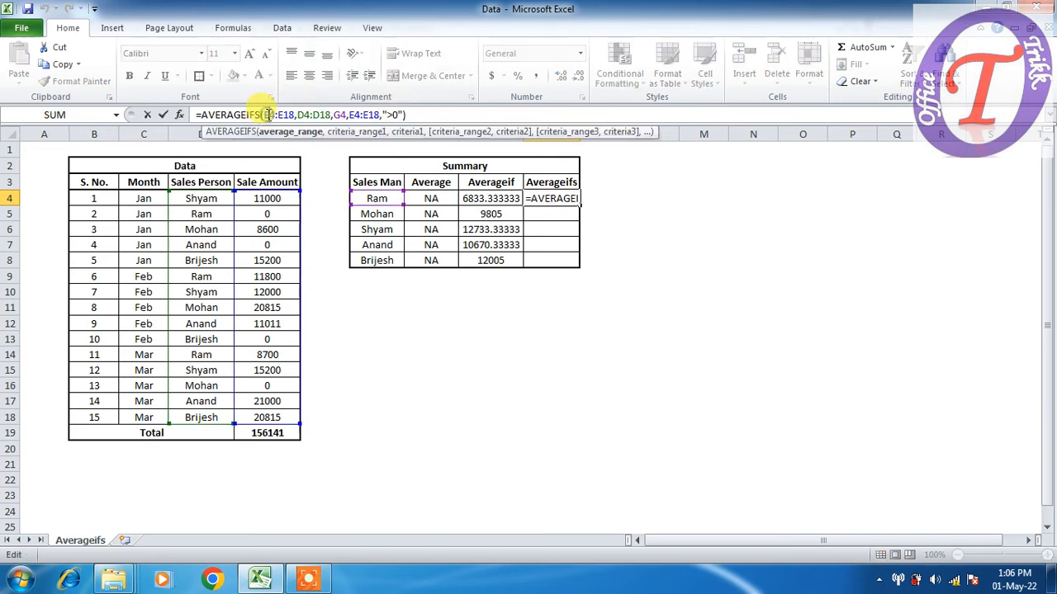
pyautogui.press('F4')
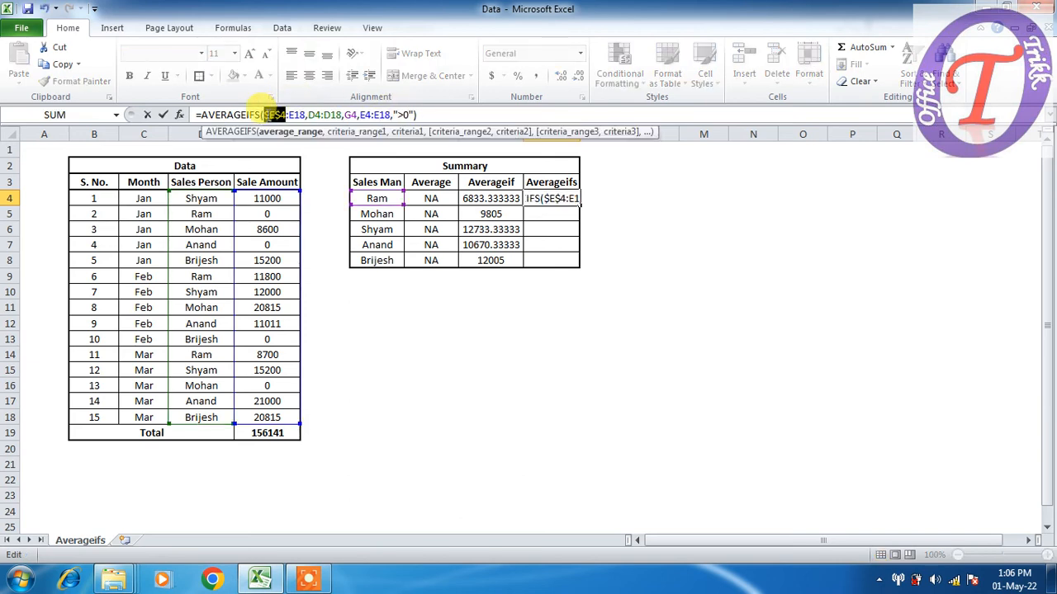
pyautogui.click(296, 115)
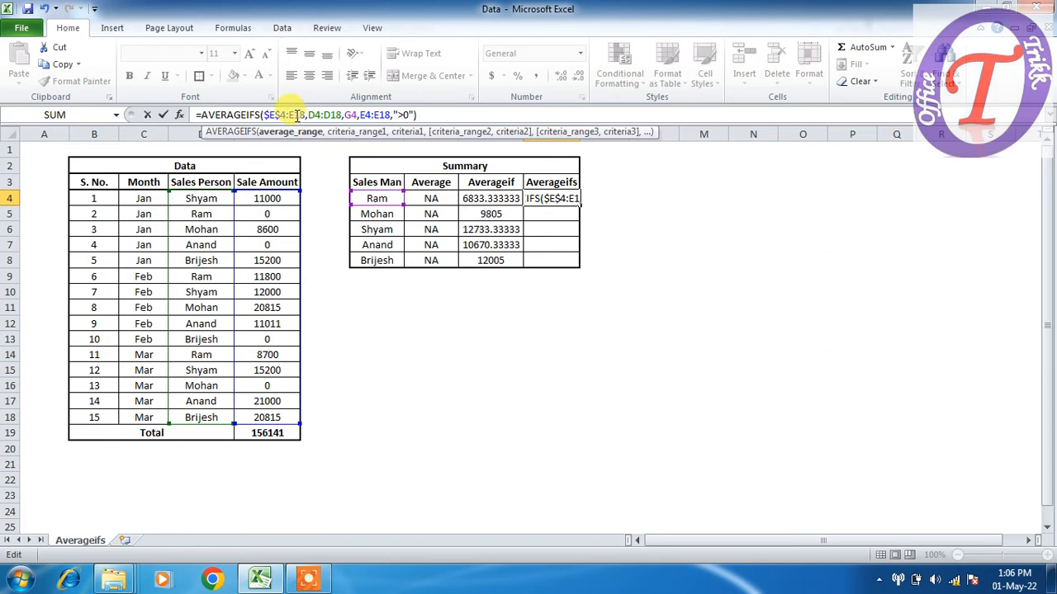
pyautogui.press('F4')
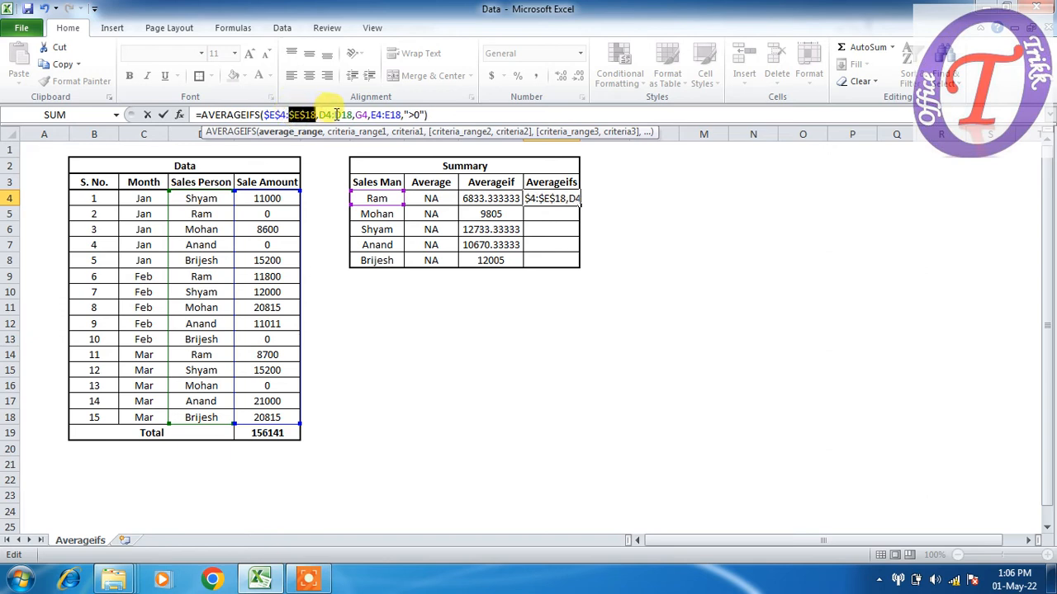
pyautogui.click(326, 115)
pyautogui.press('F4')
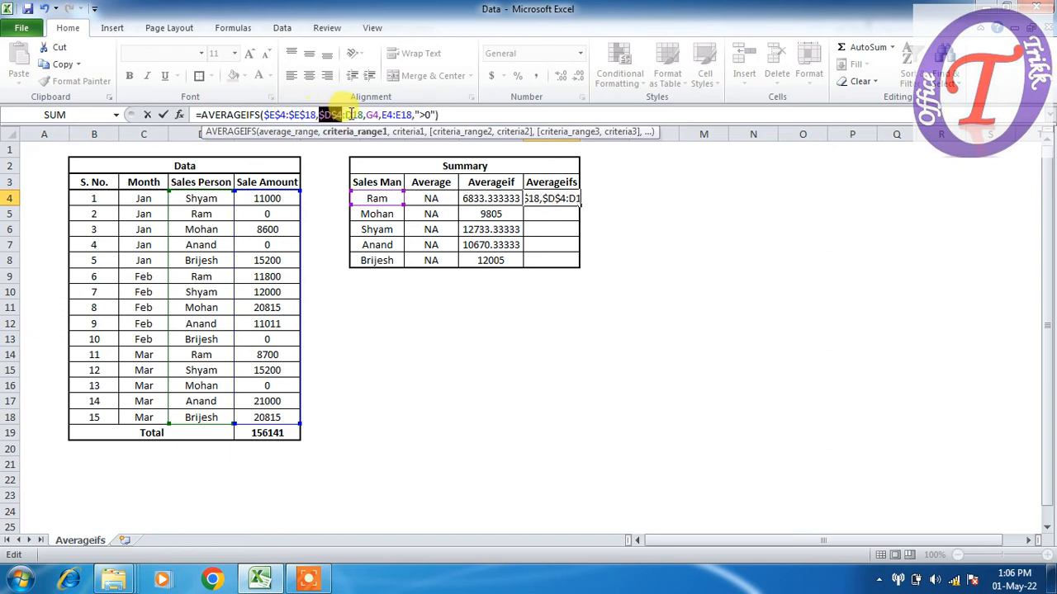
pyautogui.click(354, 114)
pyautogui.press('F4')
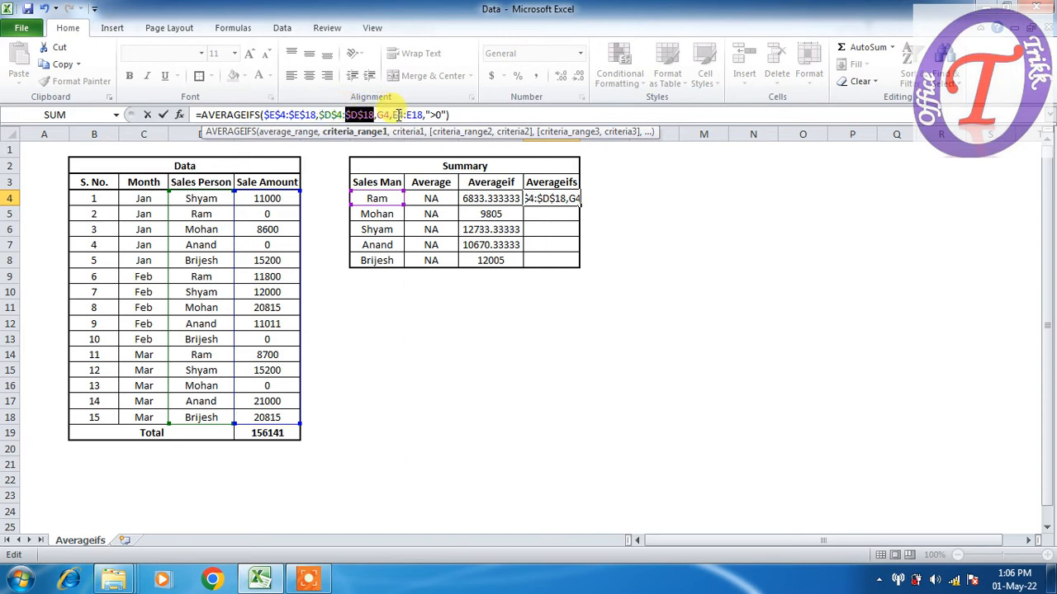
pyautogui.click(397, 115)
pyautogui.press('F4')
pyautogui.click(425, 114)
pyautogui.press('F4')
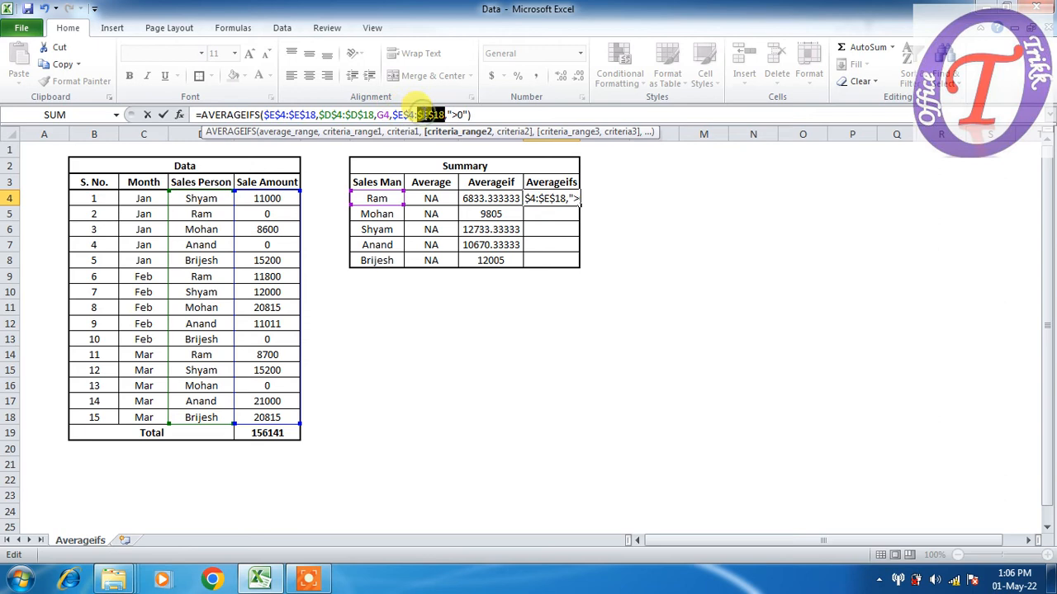
pyautogui.press('Return')
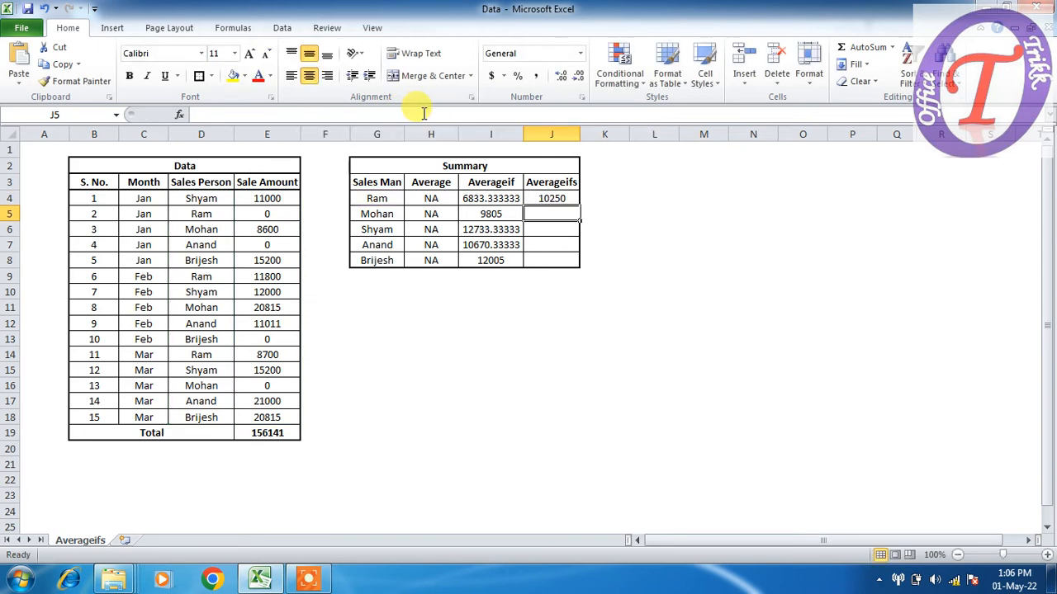
# Step: Fill the AVERAGEIFS formula from J4 down to J8 without formatting
pyautogui.click(572, 195)
pyautogui.moveTo(580, 206); pyautogui.dragTo(580, 273)
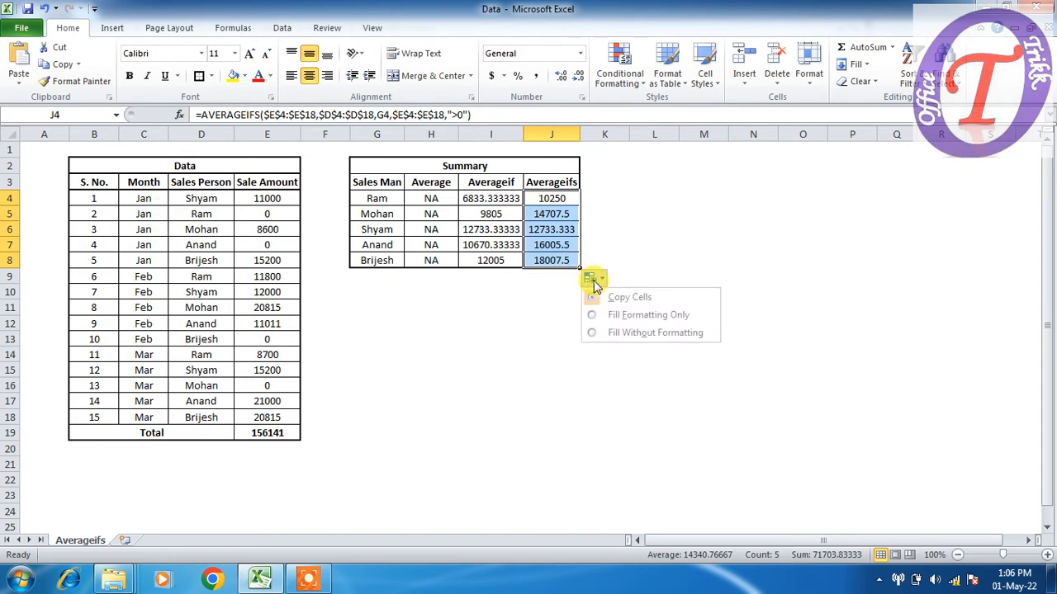
pyautogui.click(619, 335)
pyautogui.click(553, 211)
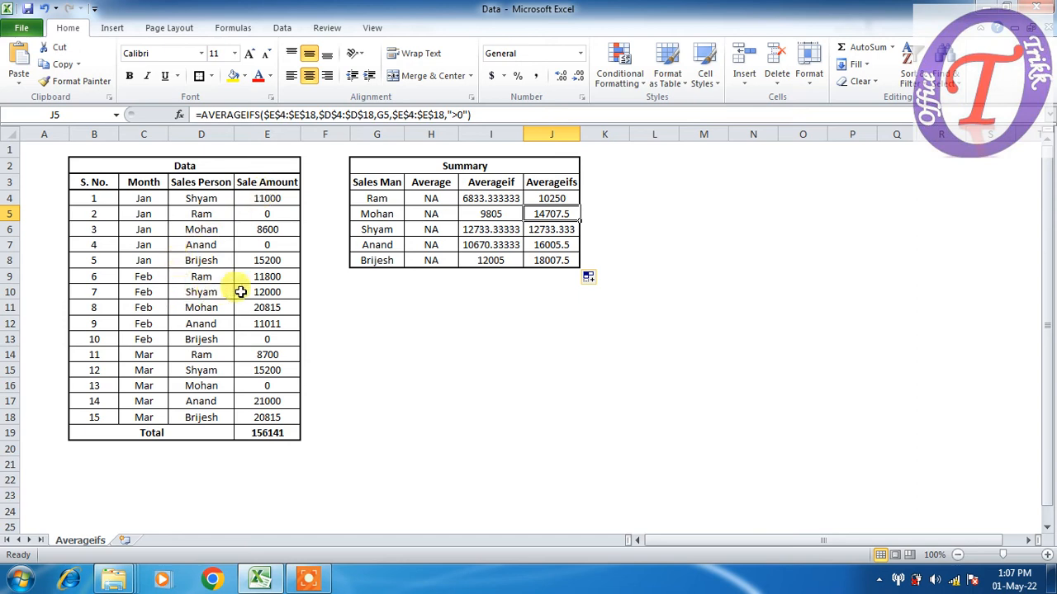
pyautogui.click(267, 293)
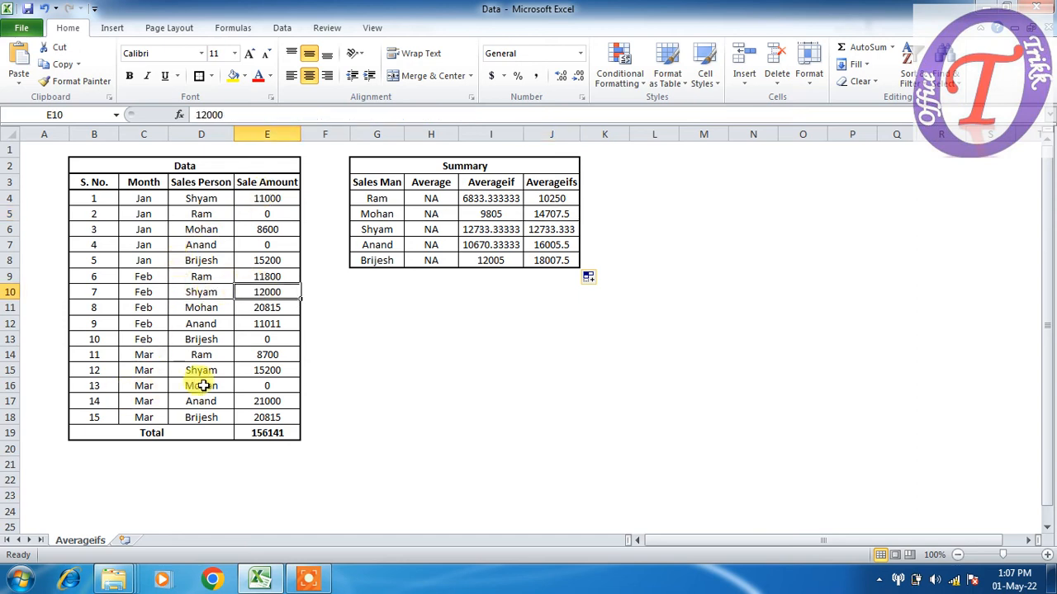
pyautogui.click(264, 372)
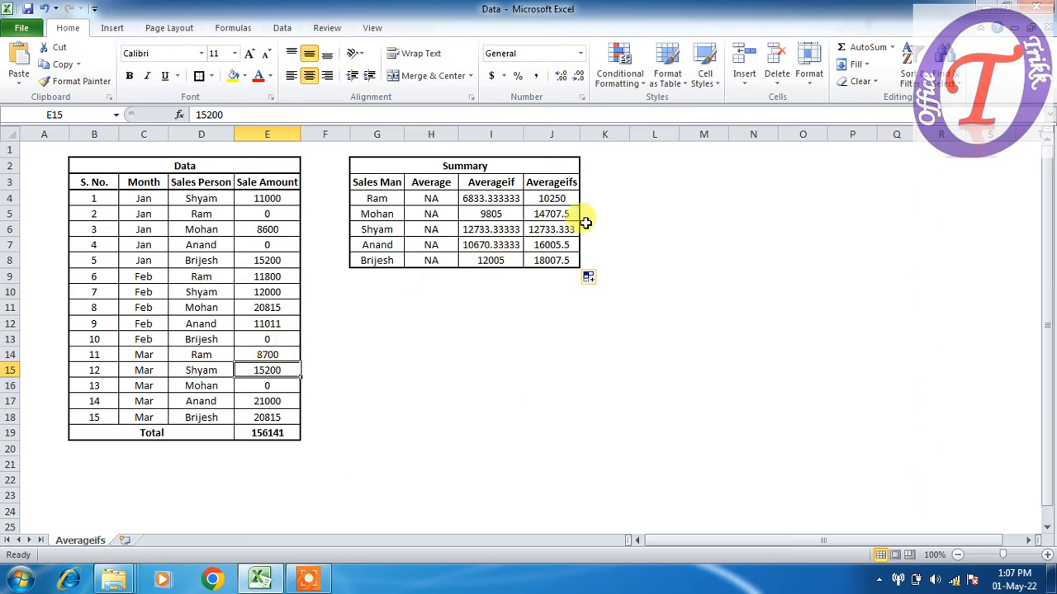
pyautogui.click(491, 230)
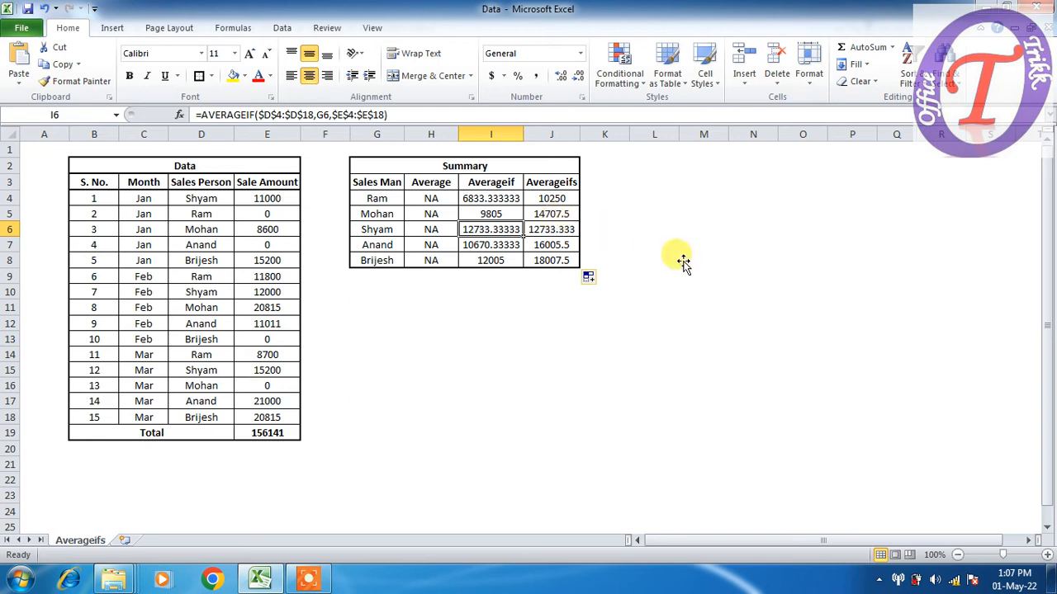
# Step: Delete the two blank rectangles covering the model output data in columns M to Q and the second summary table below the first
pyautogui.click(737, 263)
pyautogui.press('Delete')
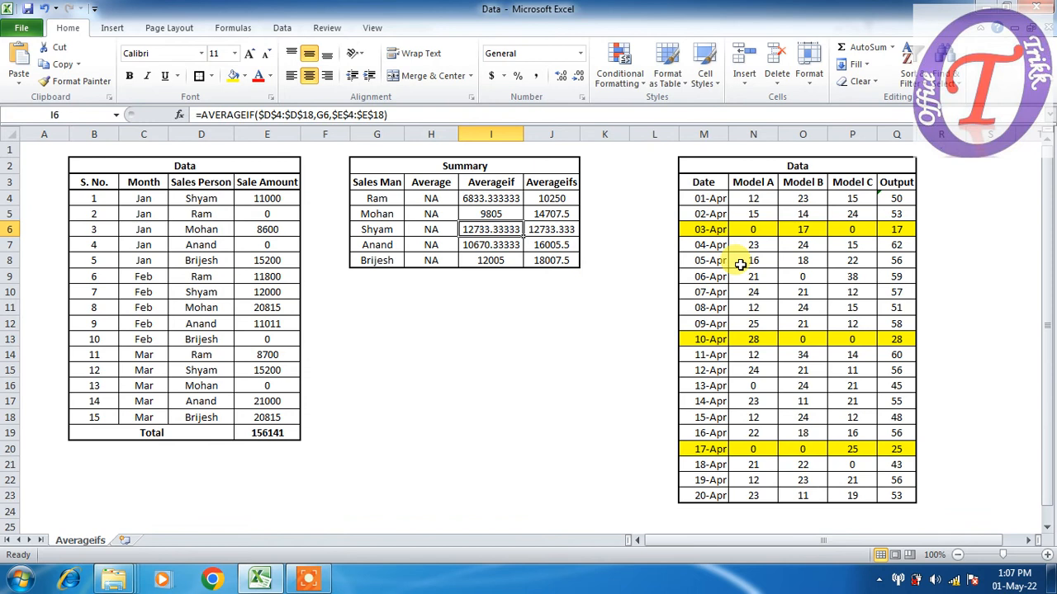
pyautogui.click(547, 402)
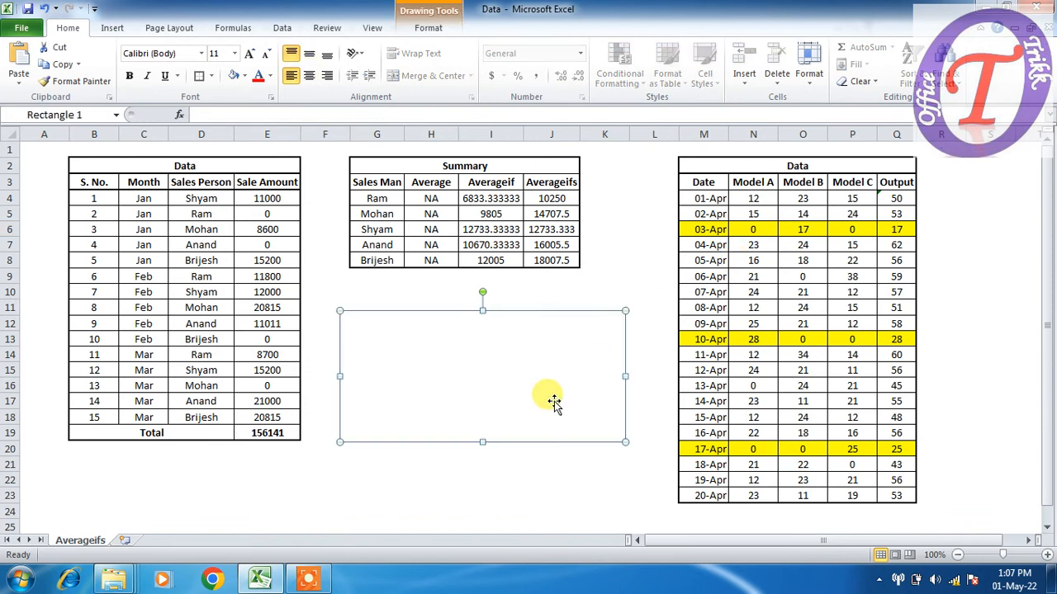
pyautogui.press('Delete')
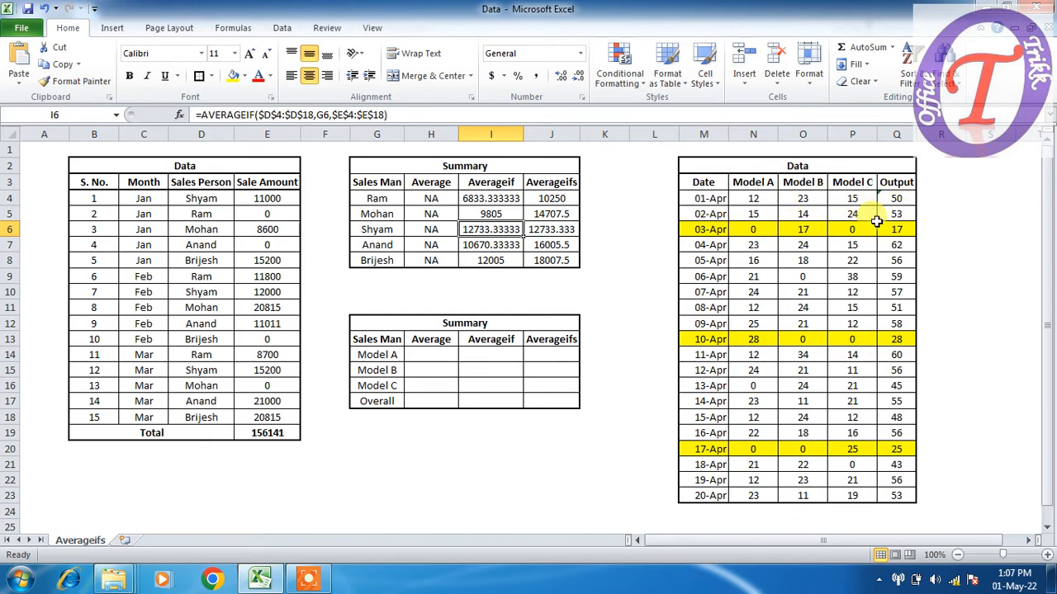
# Step: Enter an AVERAGE formula over N4:N23 in H14 to average the Model A output
pyautogui.click(433, 354)
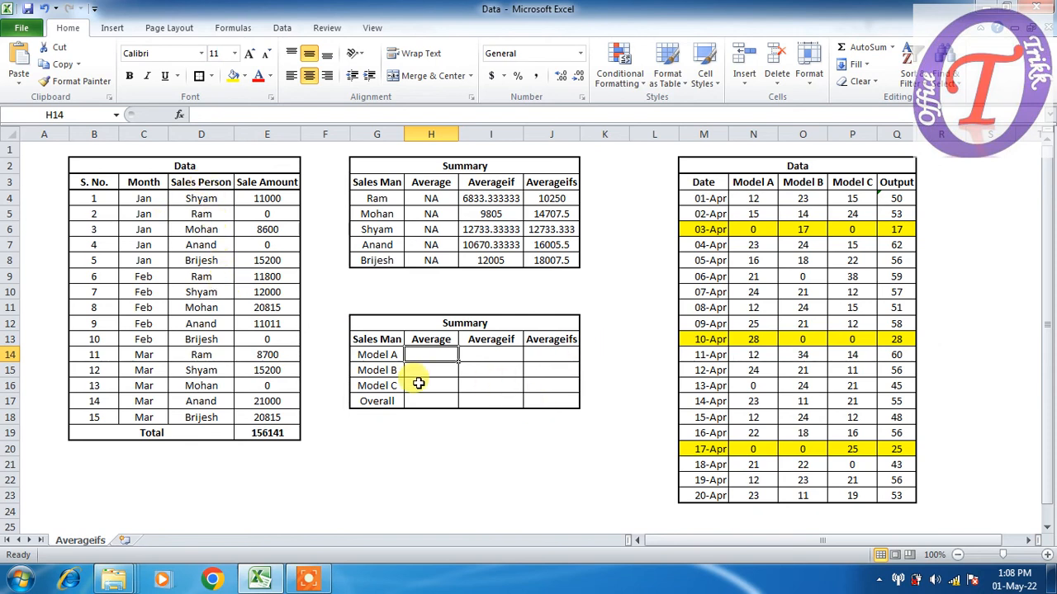
pyautogui.write('=aver')
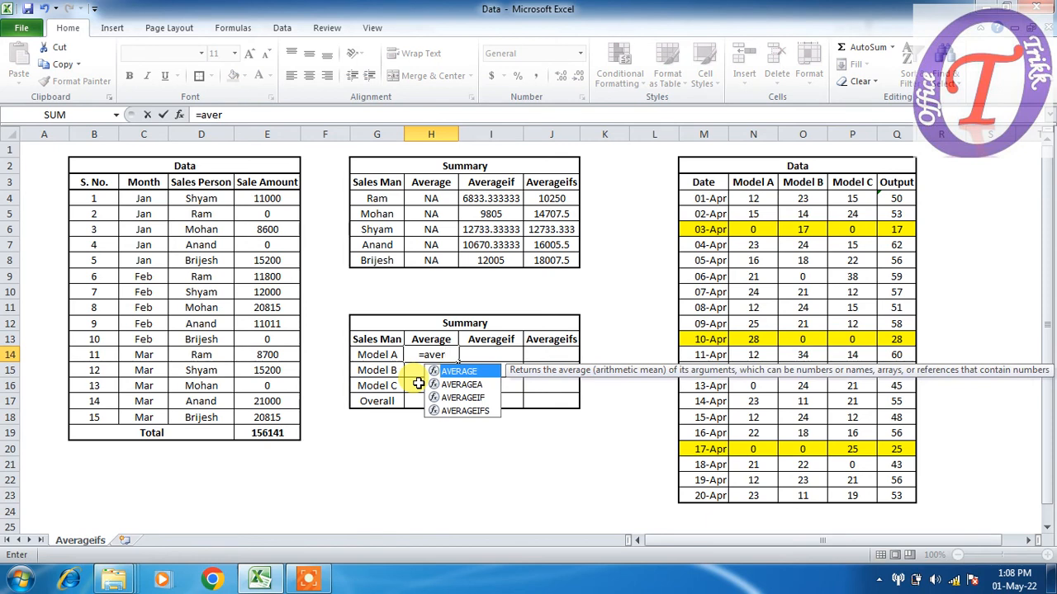
pyautogui.press('Tab')
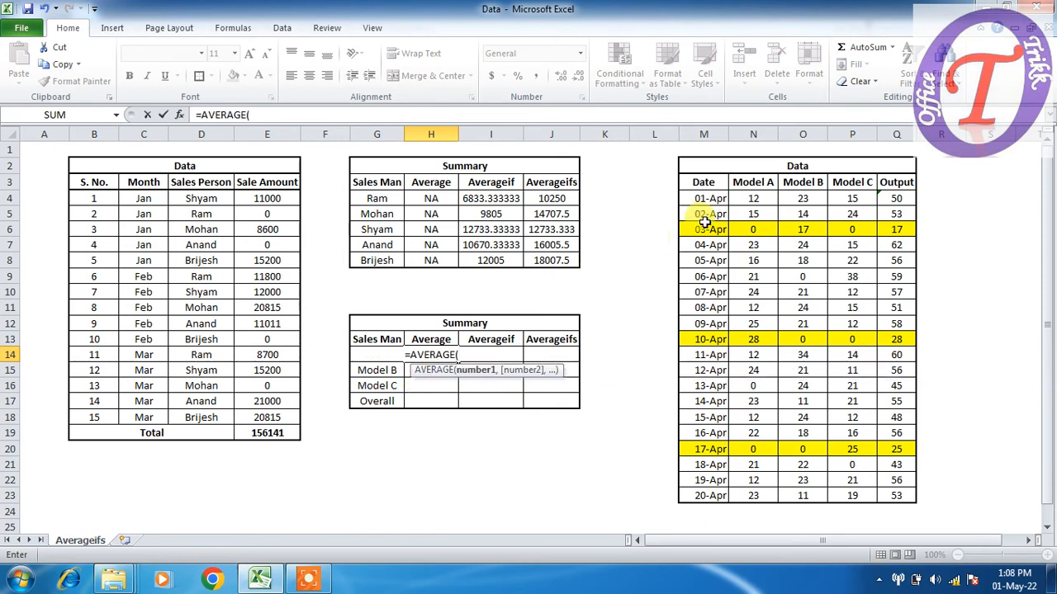
pyautogui.moveTo(756, 198); pyautogui.dragTo(754, 488)
pyautogui.write(')')
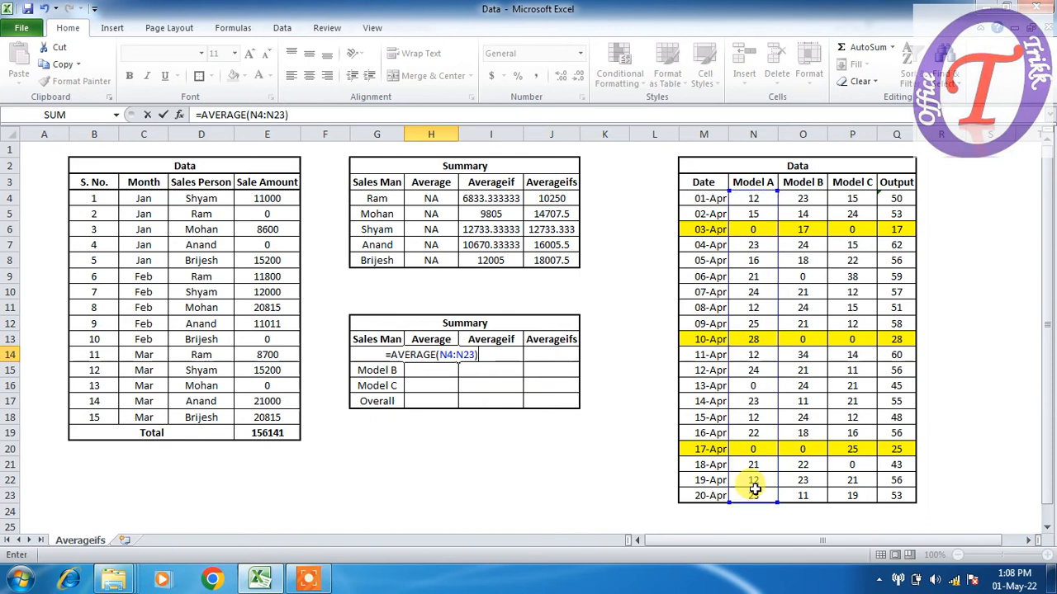
pyautogui.press('Return')
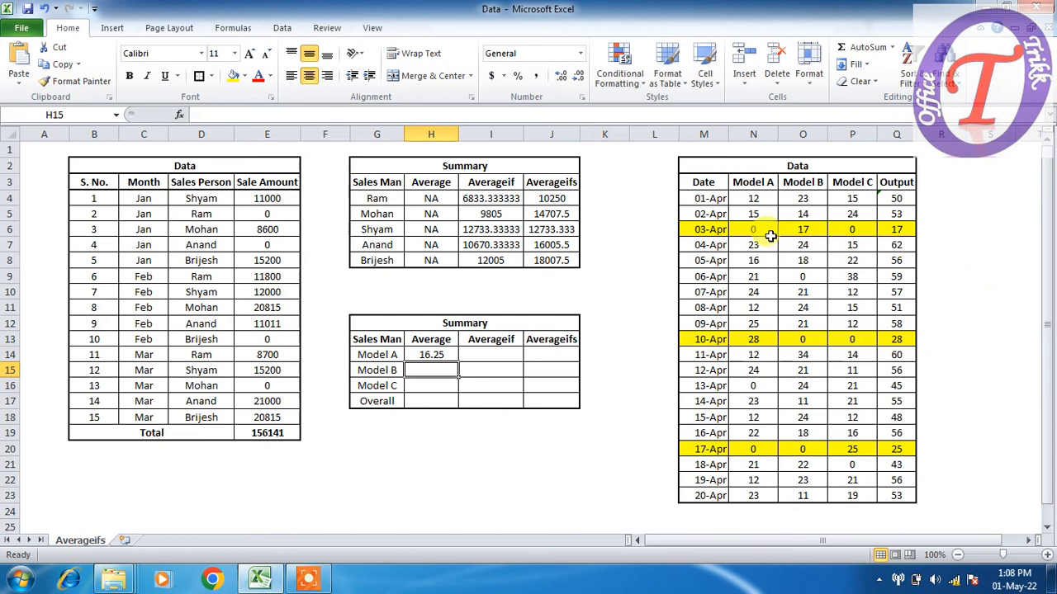
# Step: Start an AVERAGEIF formula for Model A in I14 with N4:N23 as the range and ">0" as the criteria
pyautogui.click(451, 354)
pyautogui.click(479, 355)
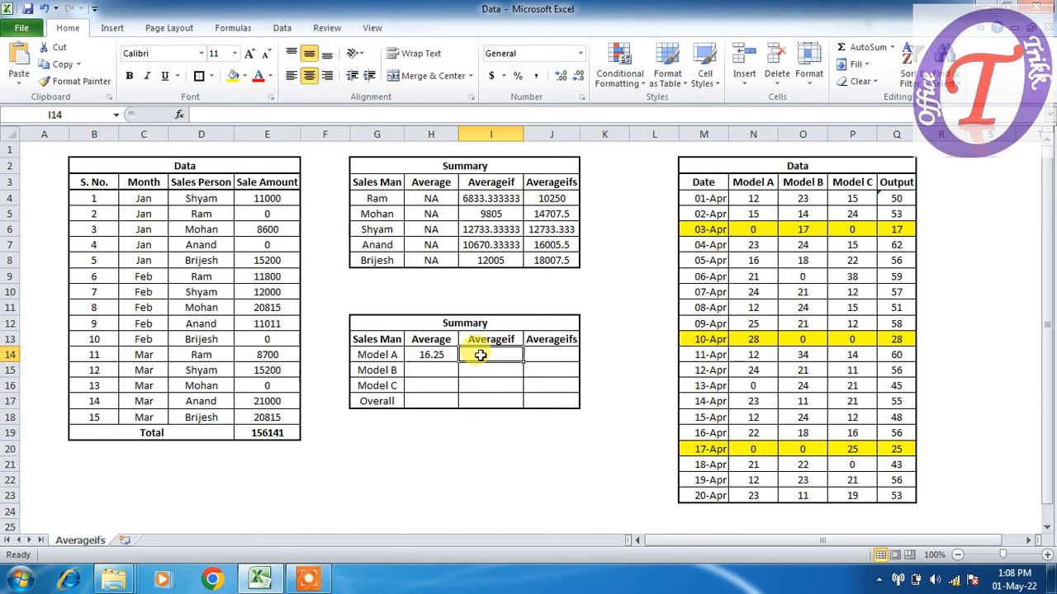
pyautogui.write('=averageif')
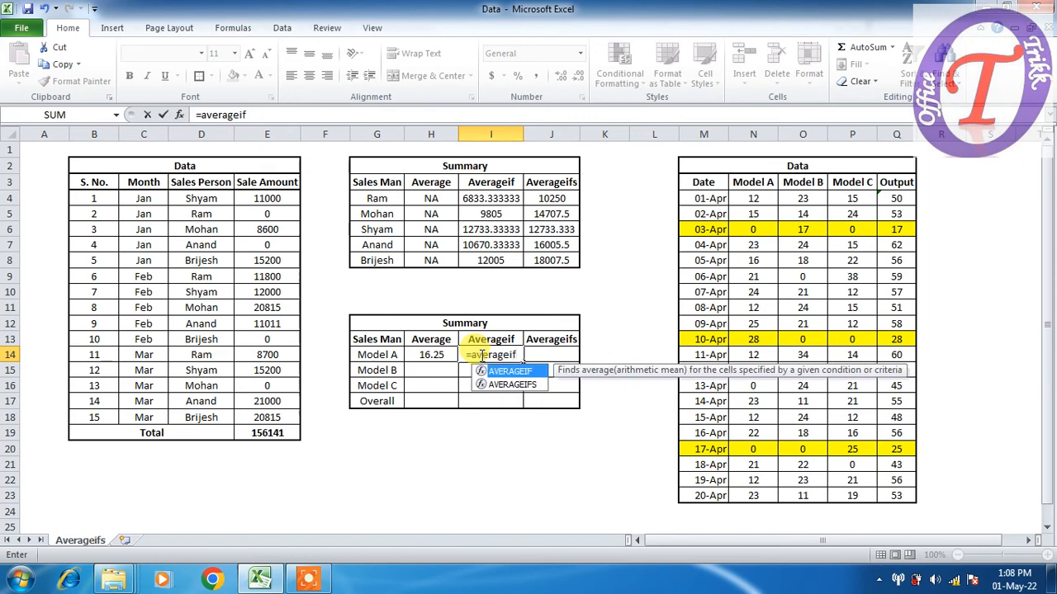
pyautogui.press('Tab')
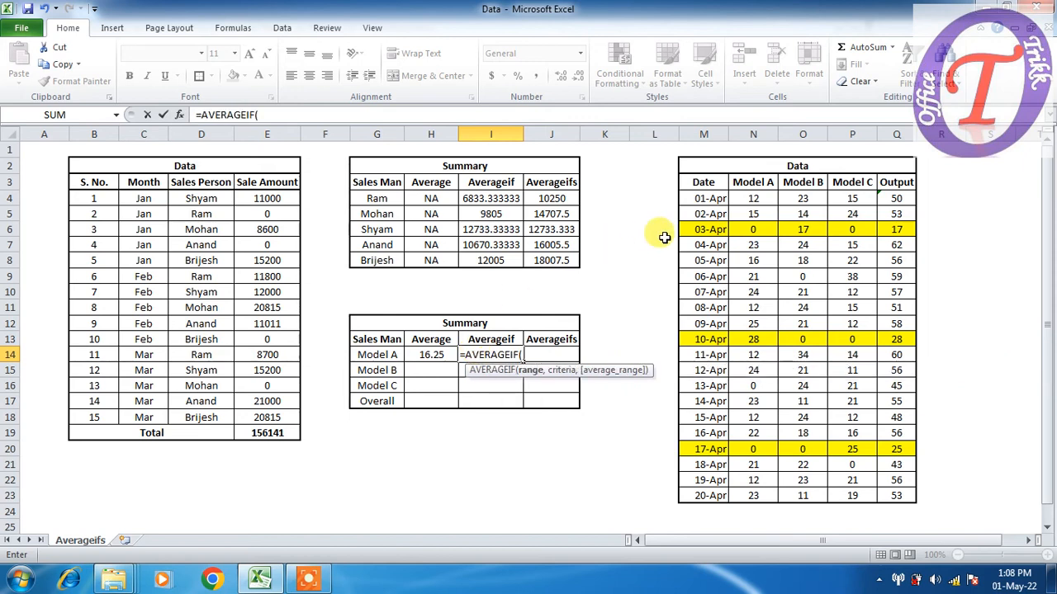
pyautogui.moveTo(755, 199); pyautogui.dragTo(746, 490)
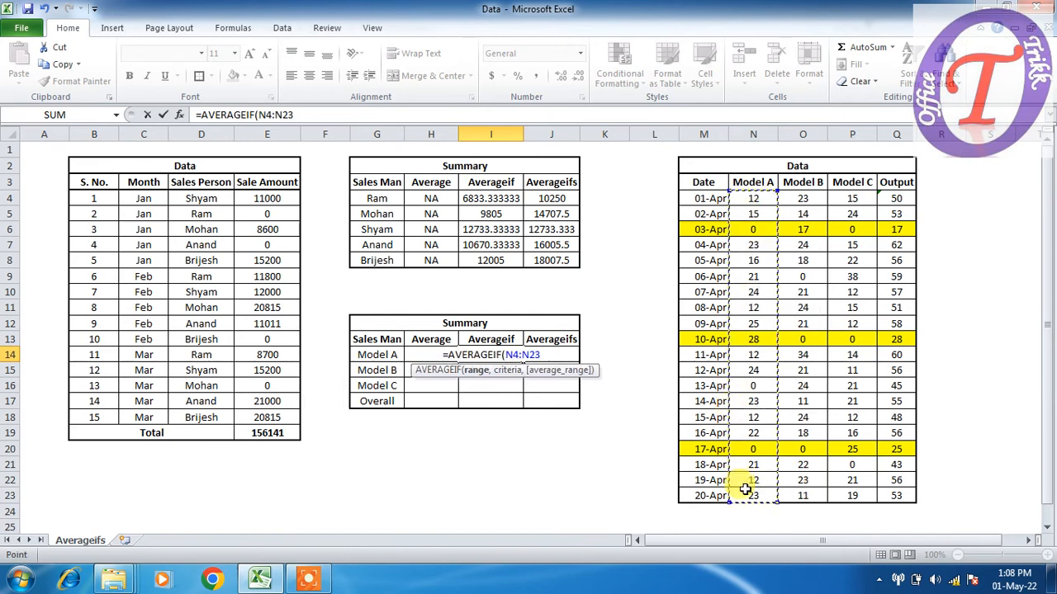
pyautogui.write(',')
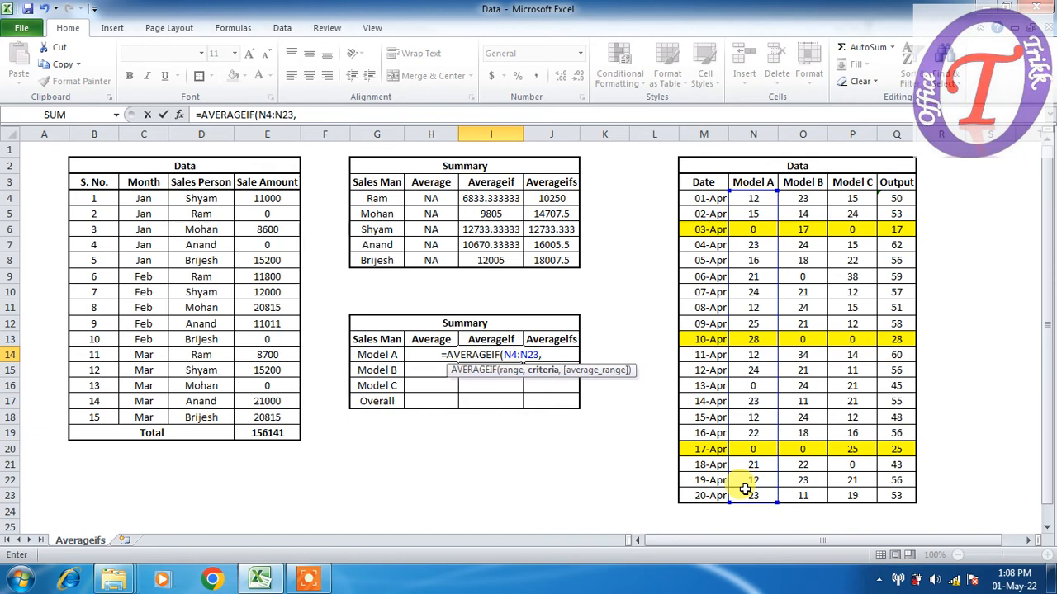
pyautogui.write('">')
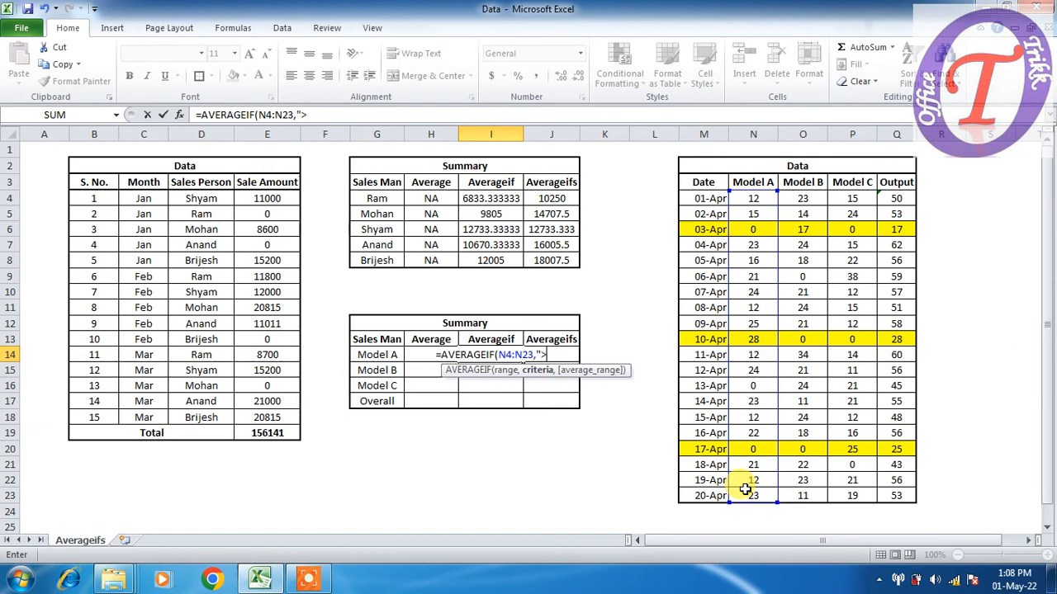
pyautogui.write('0"')
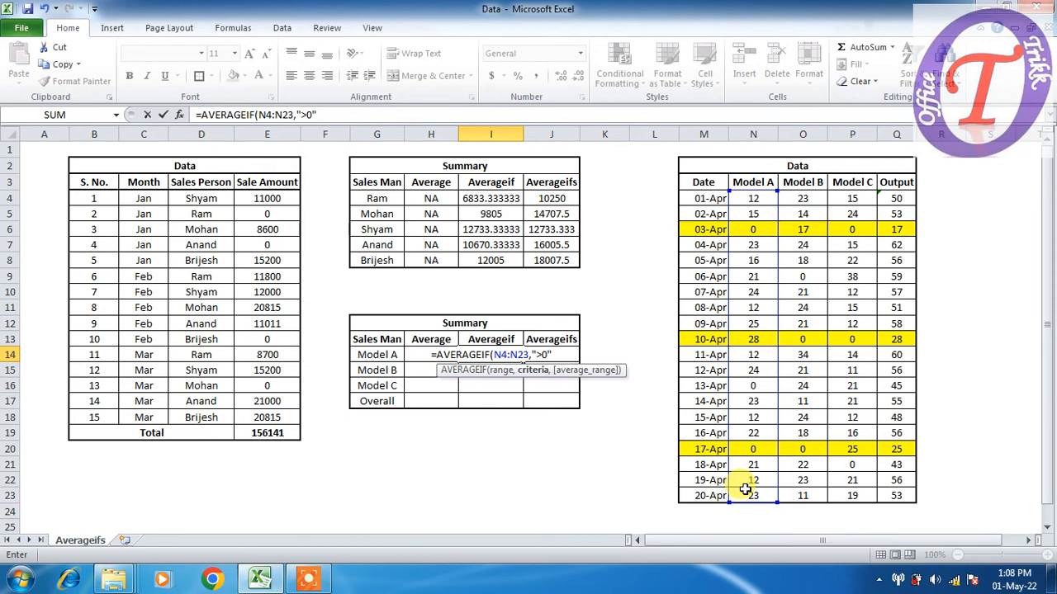
# Step: Complete the I14 formula with N4:N23 as the average range, giving =AVERAGEIF(N4:N23,">0",N4:N23)
pyautogui.write(',')
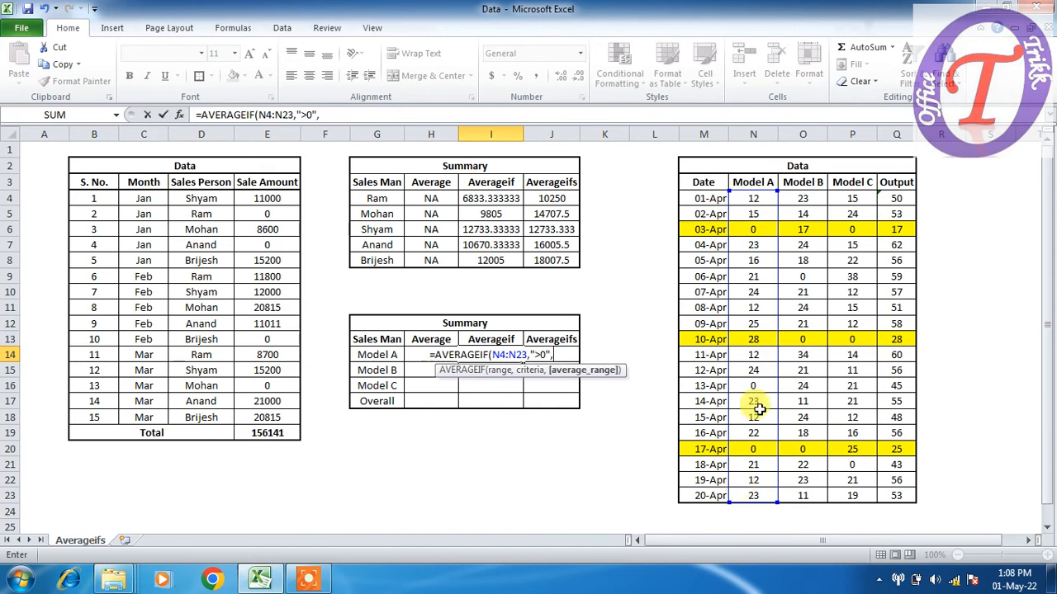
pyautogui.moveTo(763, 198); pyautogui.dragTo(757, 466)
pyautogui.moveTo(756, 498); pyautogui.dragTo(756, 498)
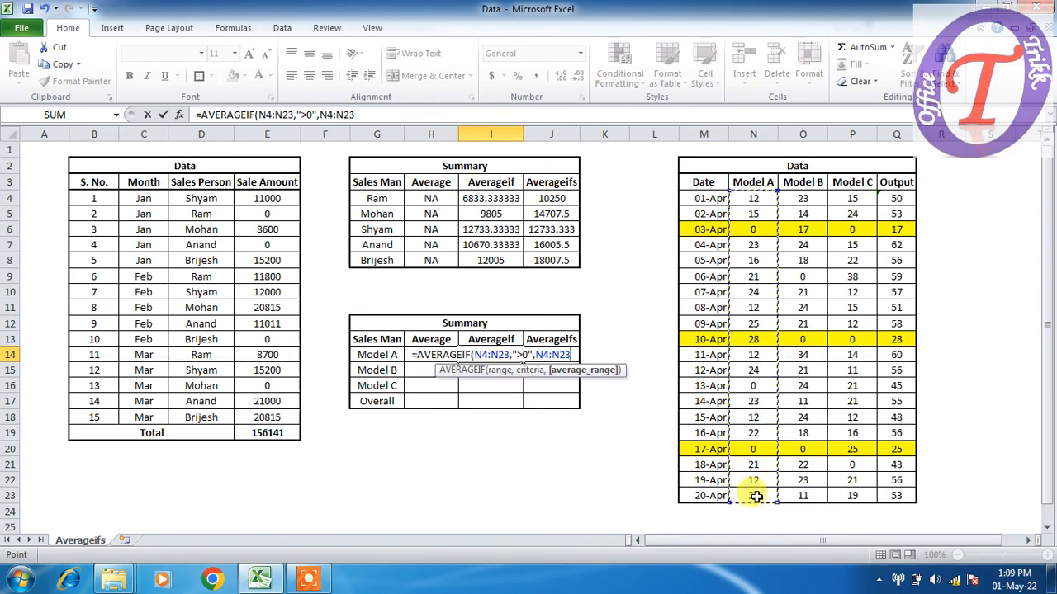
pyautogui.write(')')
pyautogui.press('Return')
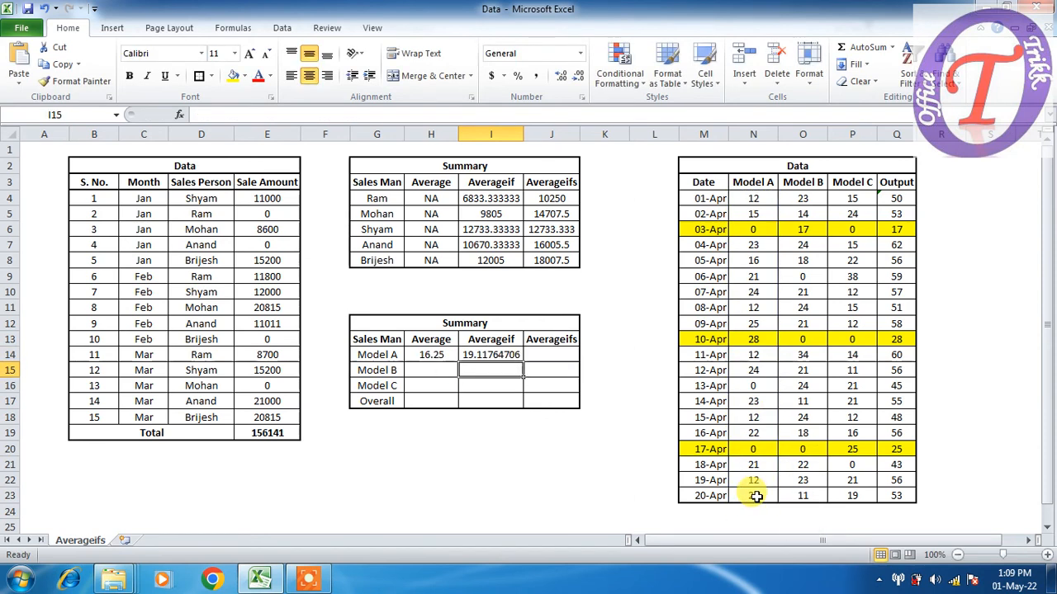
# Step: Clear the zero values in the Model A column for 03-Apr, 17-Apr and 13-Apr
pyautogui.click(535, 355)
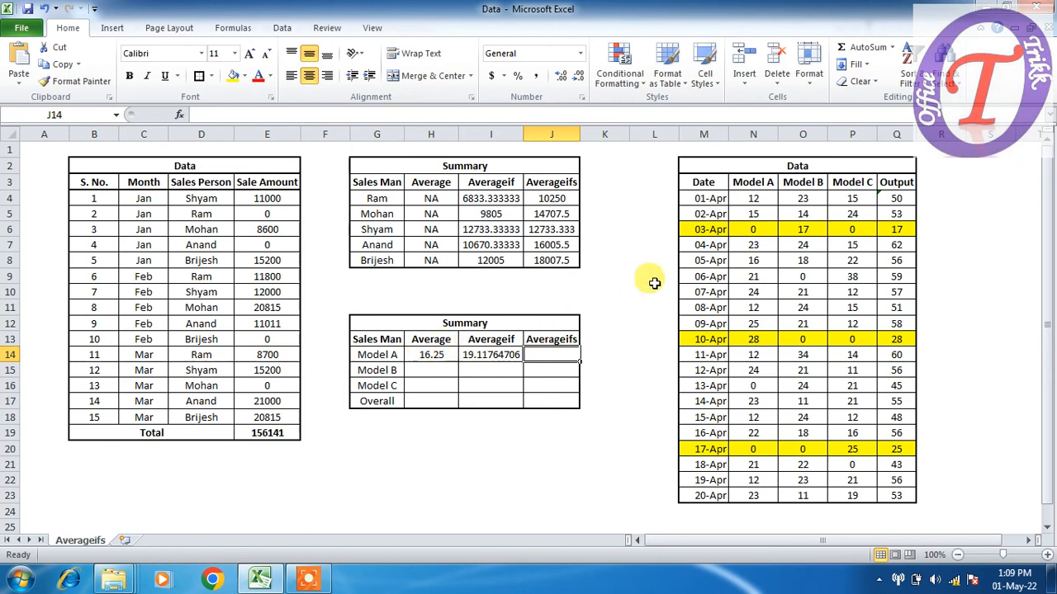
pyautogui.click(758, 232)
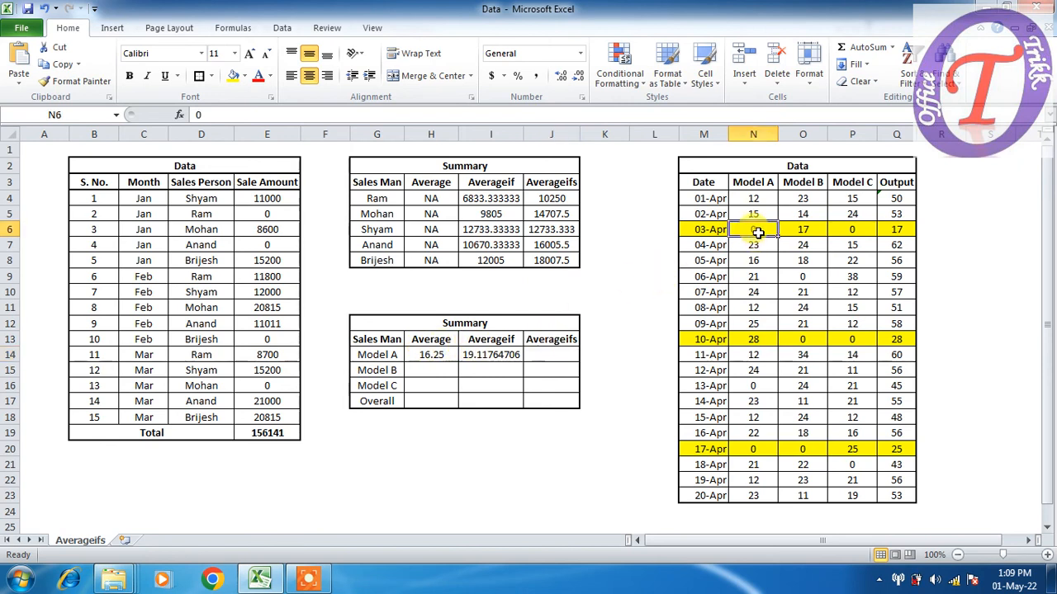
pyautogui.press('Delete')
pyautogui.click(752, 450)
pyautogui.press('Delete')
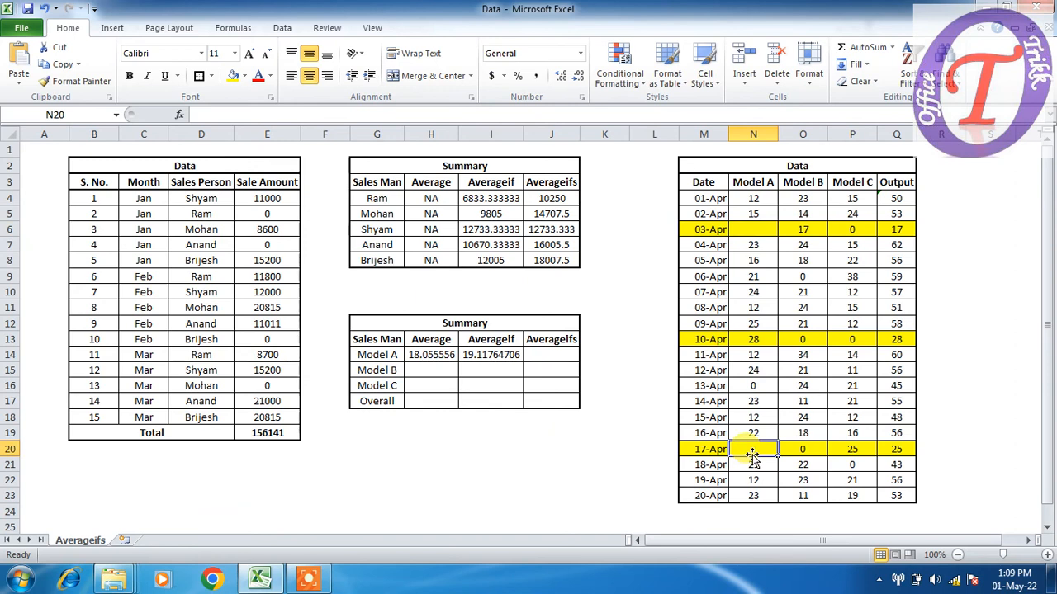
pyautogui.click(611, 404)
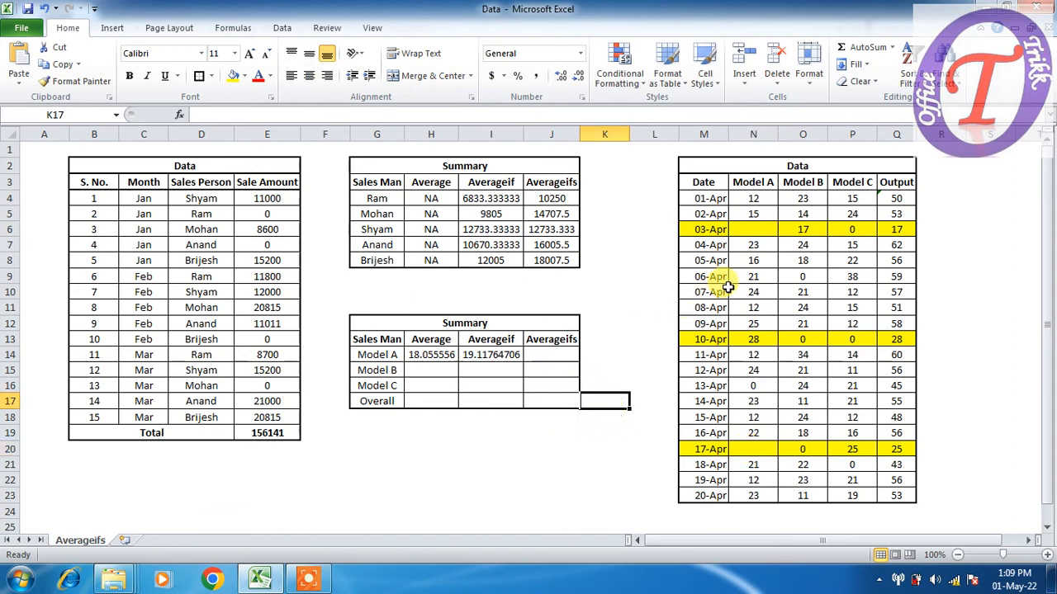
pyautogui.click(753, 385)
pyautogui.press('Delete')
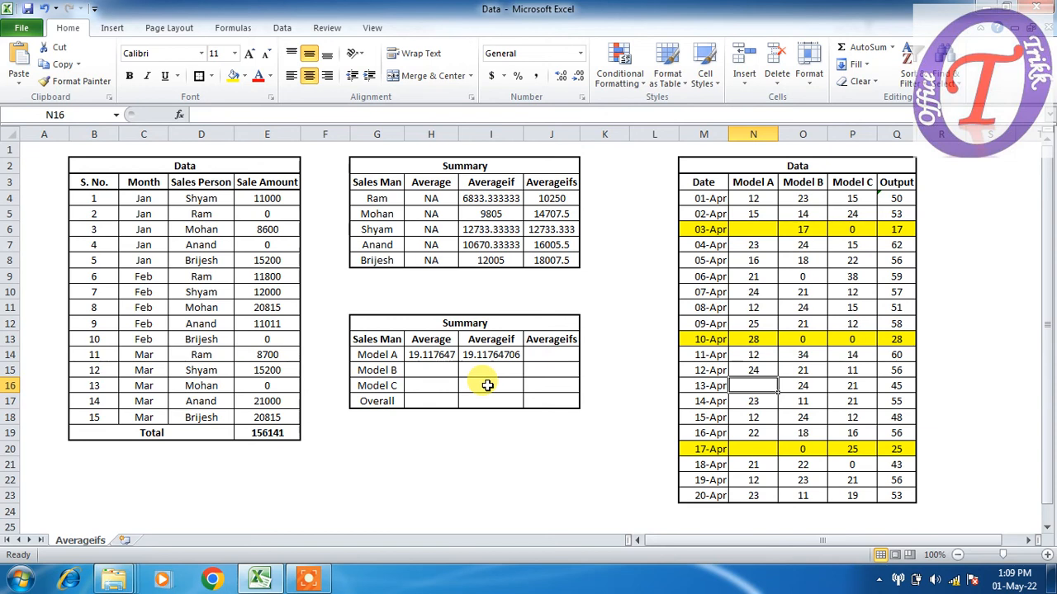
# Step: Undo the three deletions in the Model A column
pyautogui.hotkey('ctrl', 'z')
pyautogui.hotkey('ctrl', 'z')
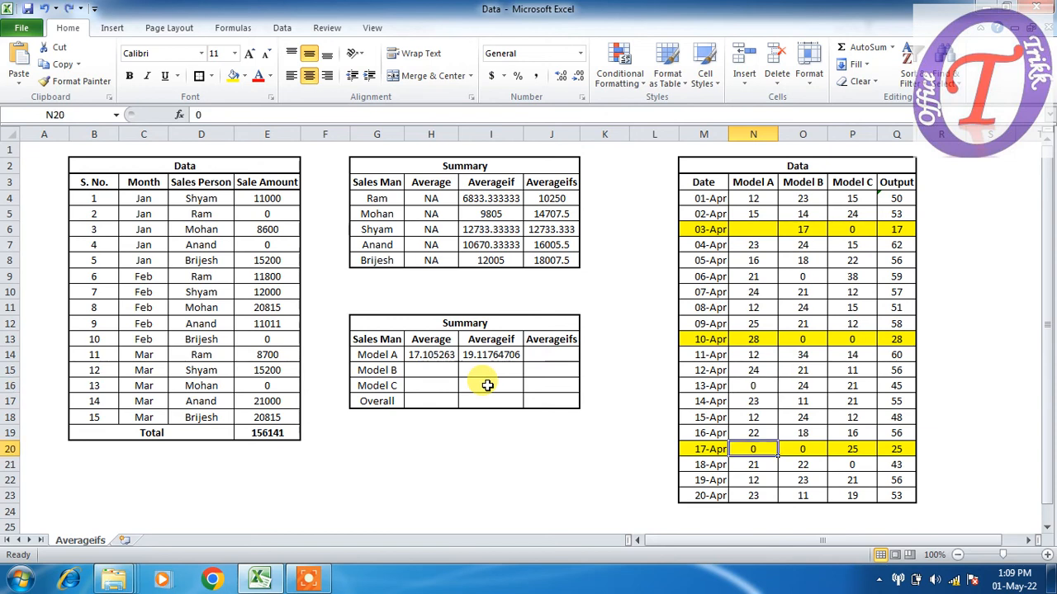
pyautogui.hotkey('ctrl', 'z')
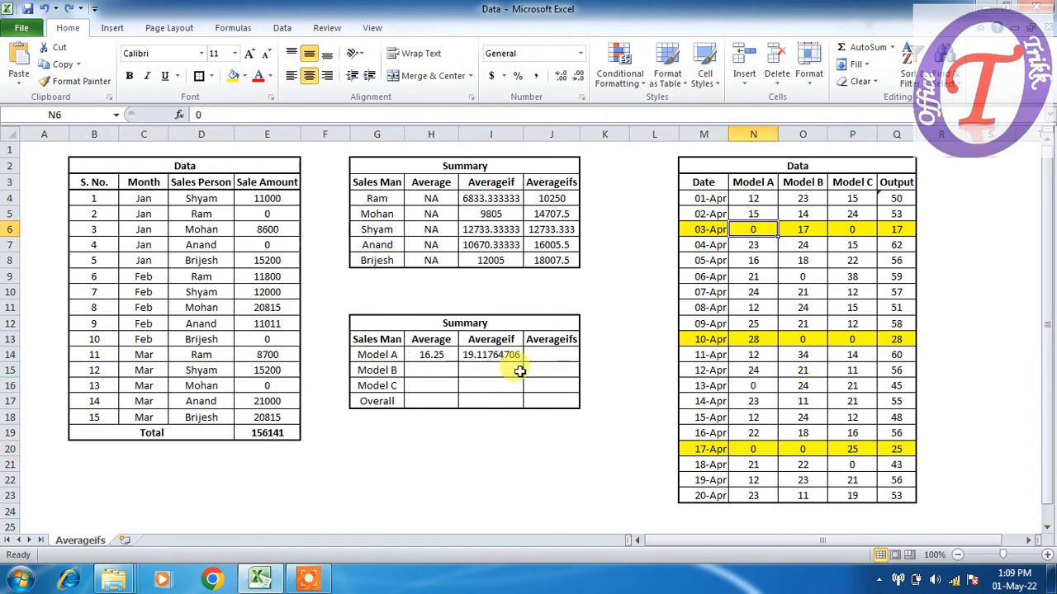
# Step: Enter "Not Required" as Model A's Averageifs value in J14 and widen column J to fit the text
pyautogui.click(555, 353)
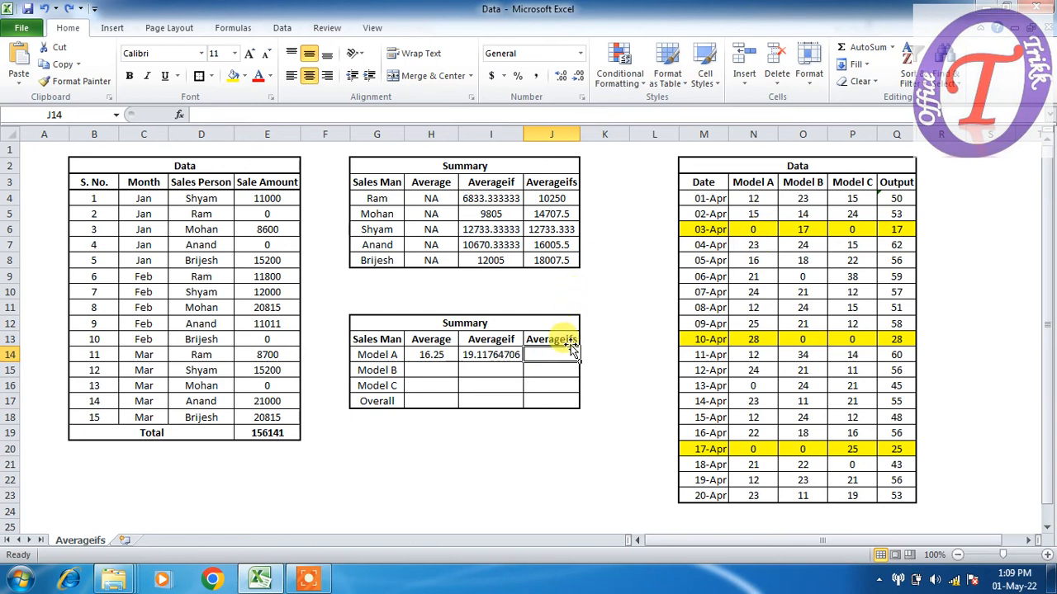
pyautogui.write('Not')
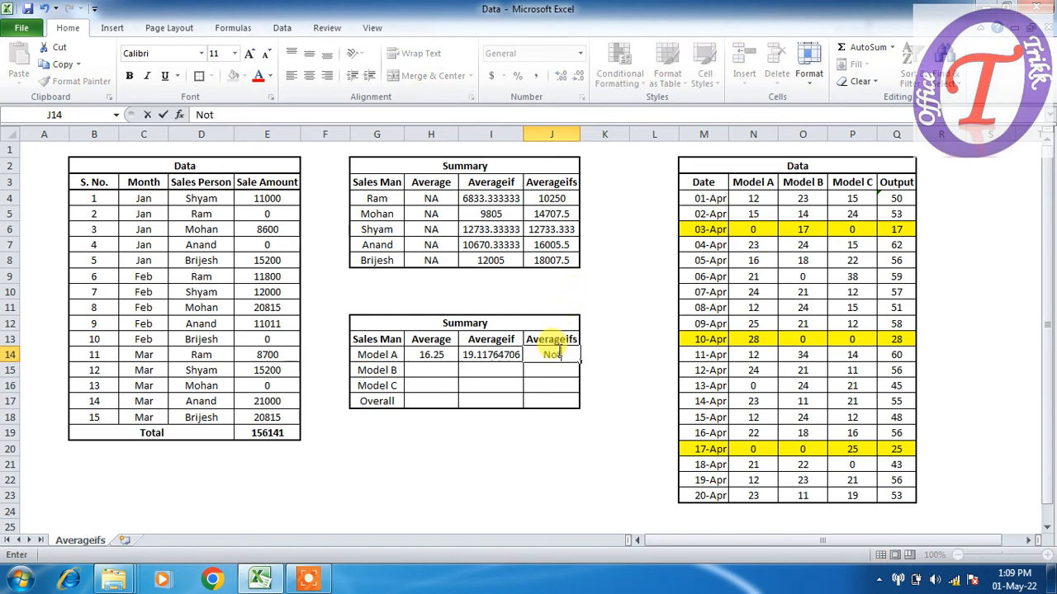
pyautogui.write(' Required')
pyautogui.press('Return')
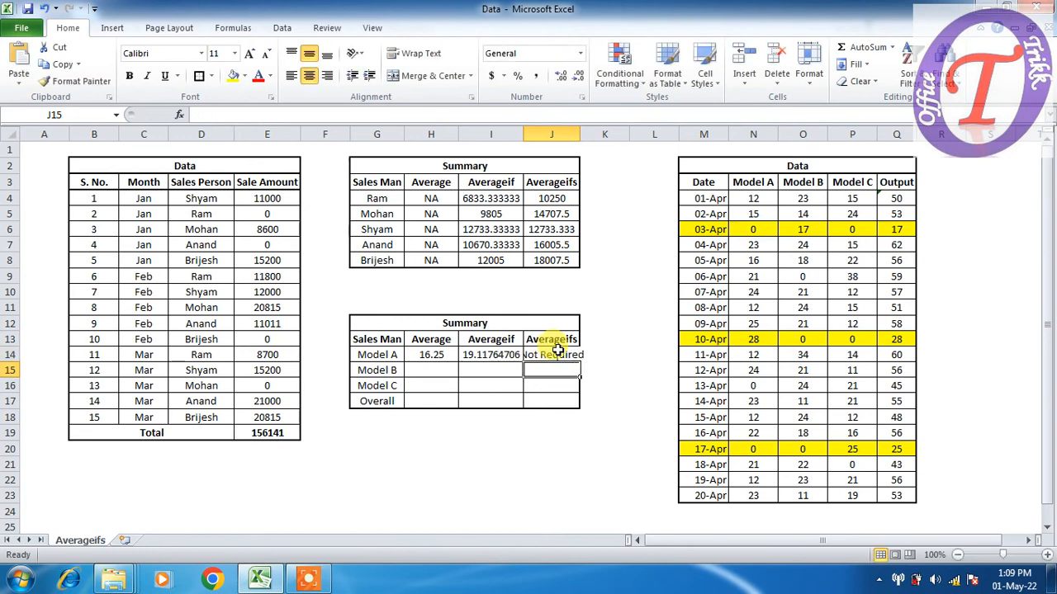
pyautogui.moveTo(579, 134); pyautogui.dragTo(595, 136)
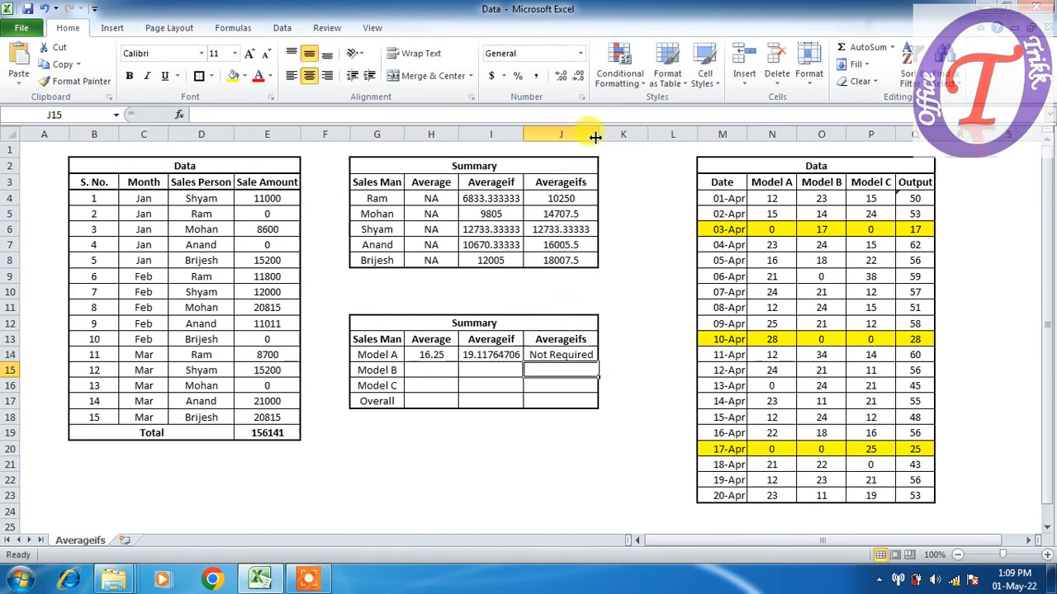
pyautogui.click(431, 358)
pyautogui.click(433, 369)
pyautogui.click(441, 401)
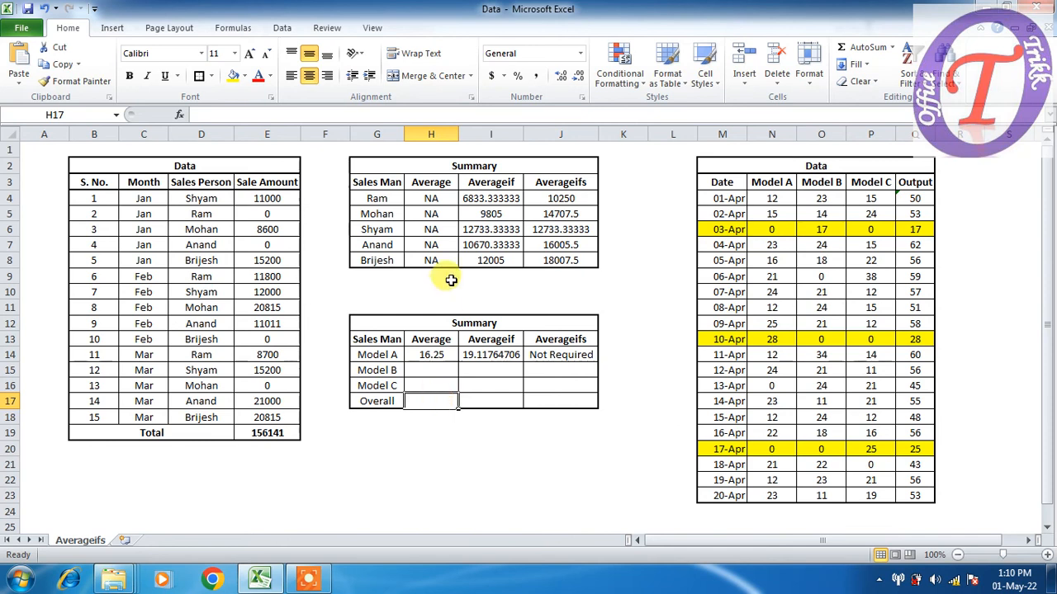
pyautogui.click(429, 334)
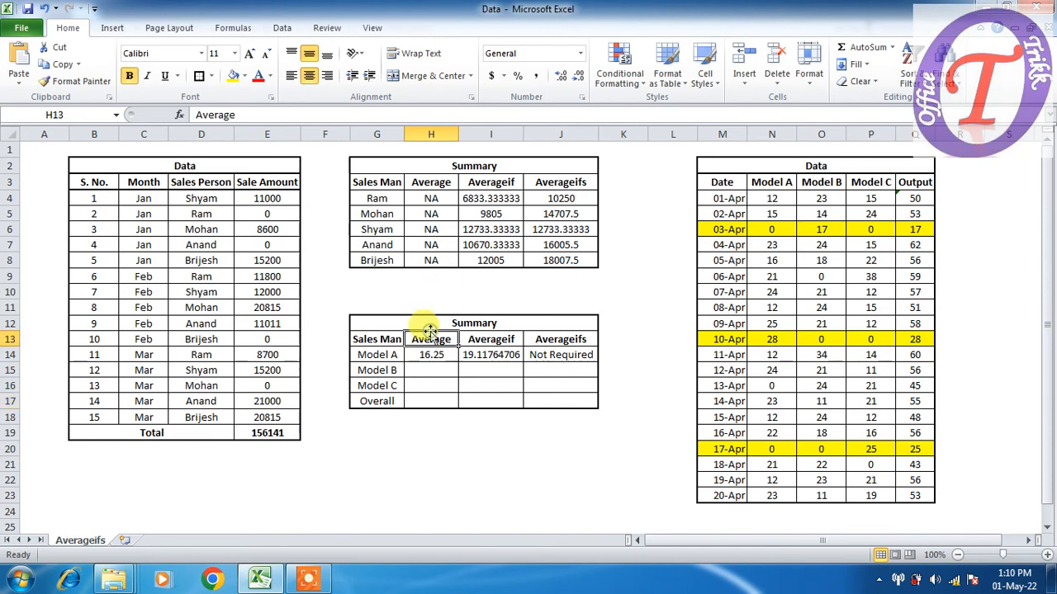
pyautogui.click(495, 339)
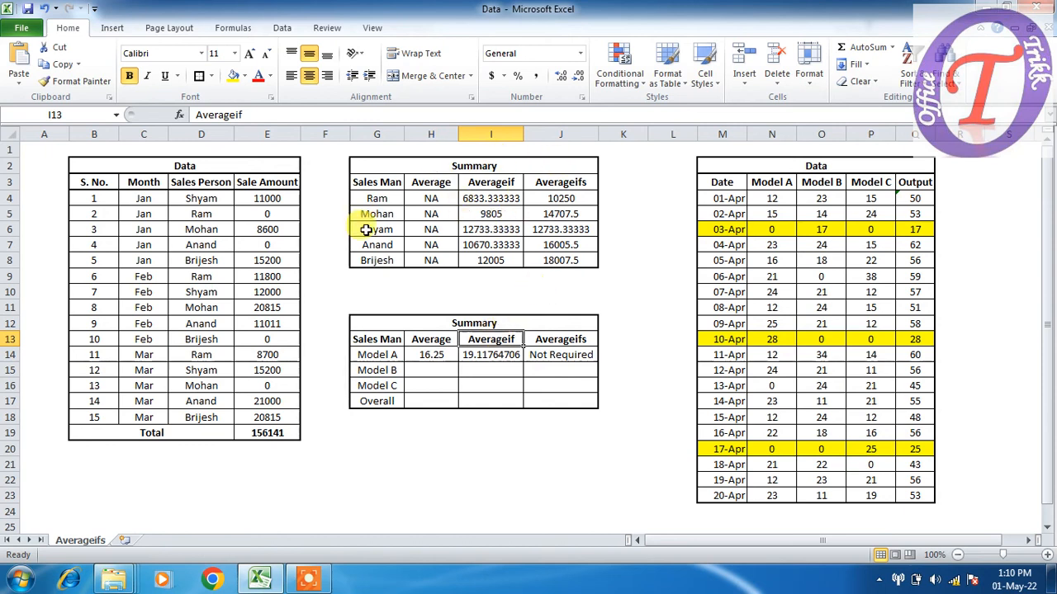
pyautogui.click(560, 200)
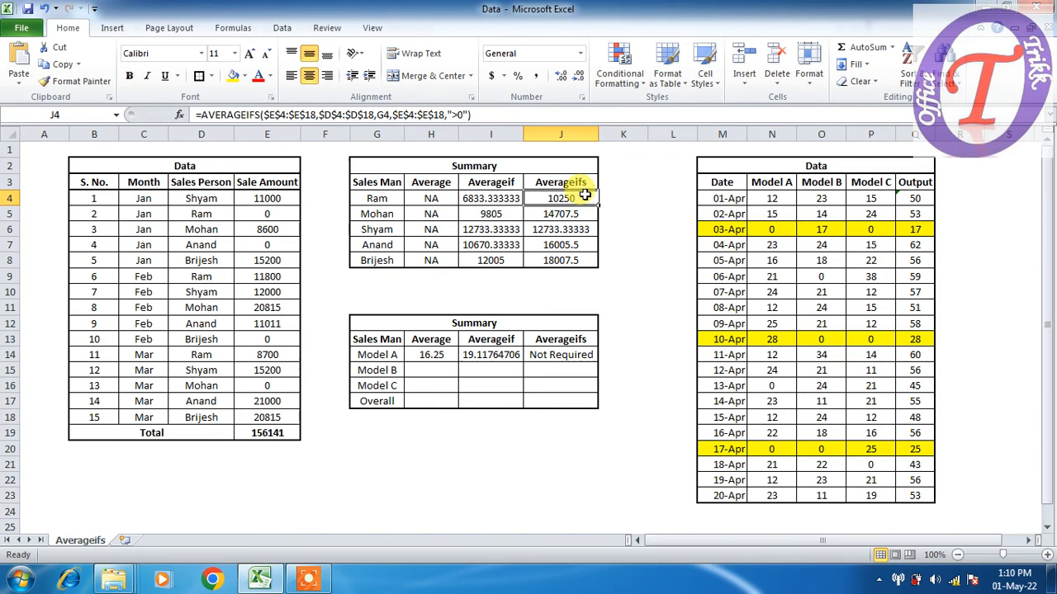